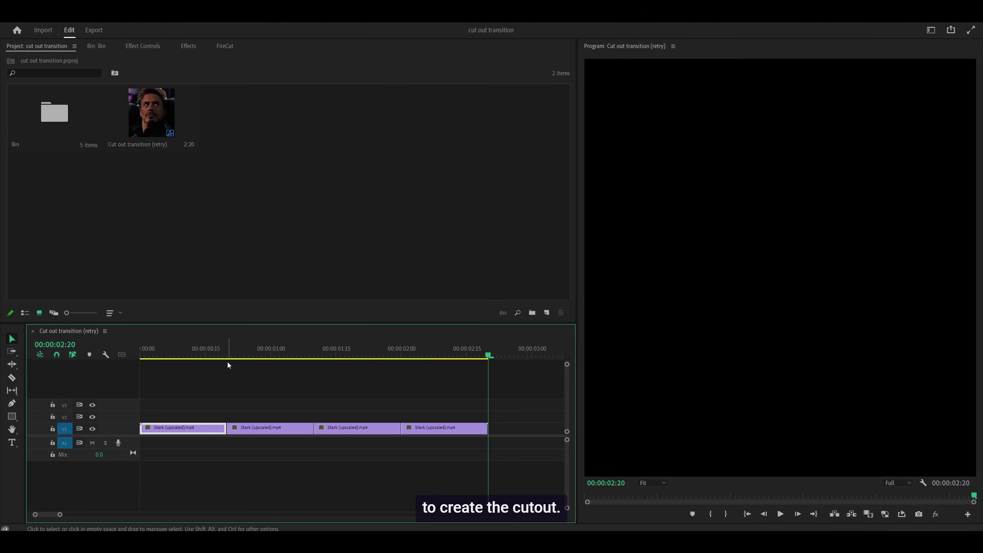
# Insert a frame hold segment at the first frame of the second clip, at 00:00:00:20.
pyautogui.click(228, 349)
pyautogui.scroll(3, 227, 372)
pyautogui.scroll(3, 392, 407)
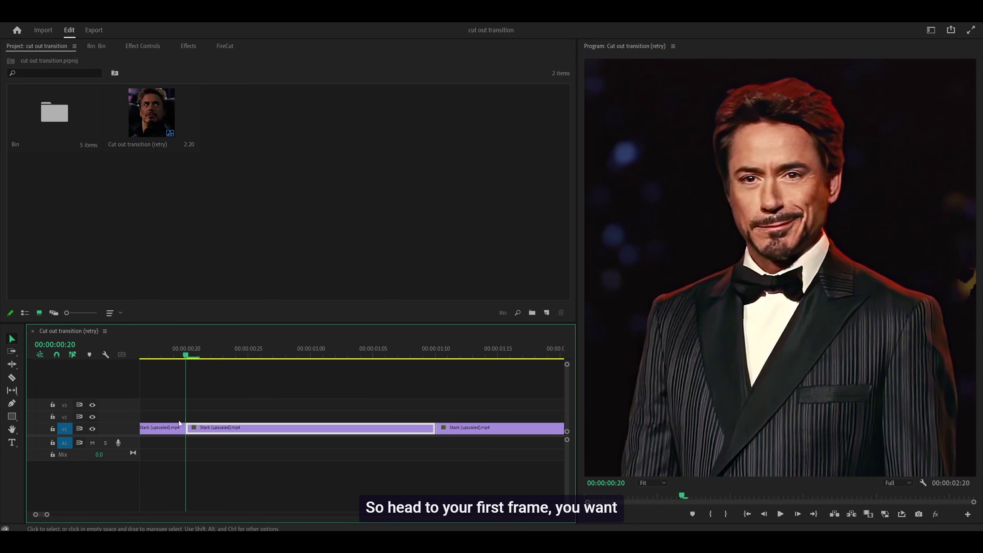
pyautogui.rightClick(250, 425)
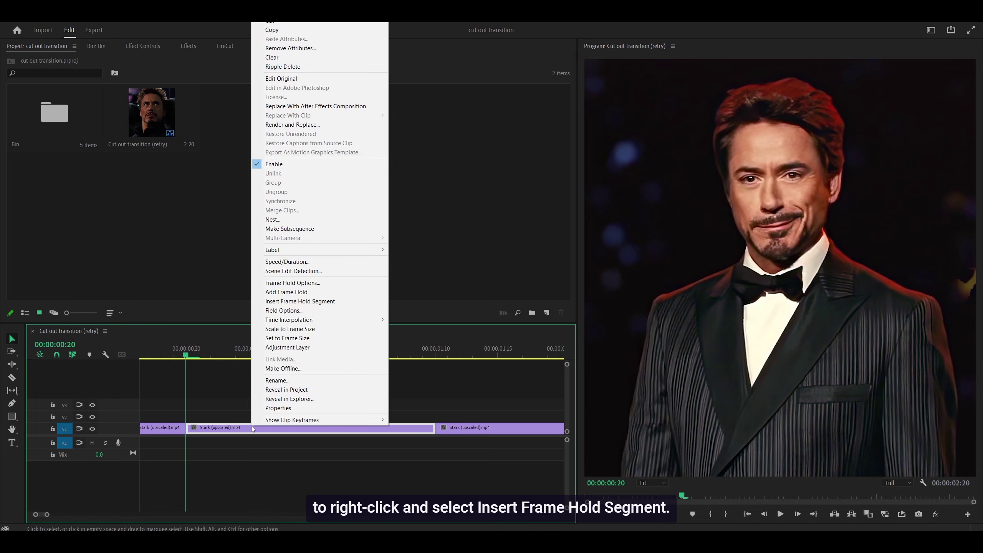
pyautogui.click(295, 305)
pyautogui.press('-')
pyautogui.press('-')
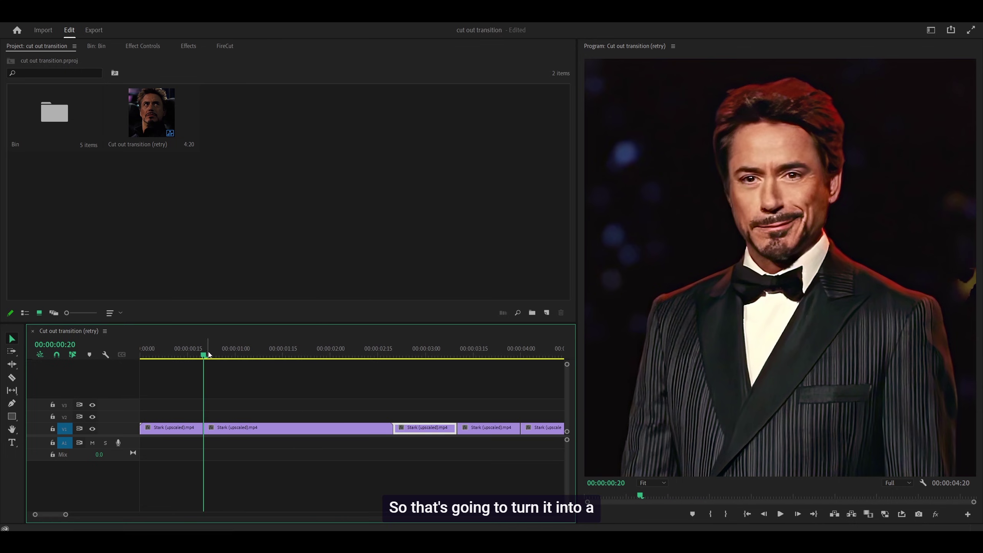
# Start a freehand opacity mask on the held frame at 00:00:00:20, tracing the man's sleeve from the image's lower edge up to the shoulder.
pyautogui.moveTo(212, 354); pyautogui.dragTo(368, 353)
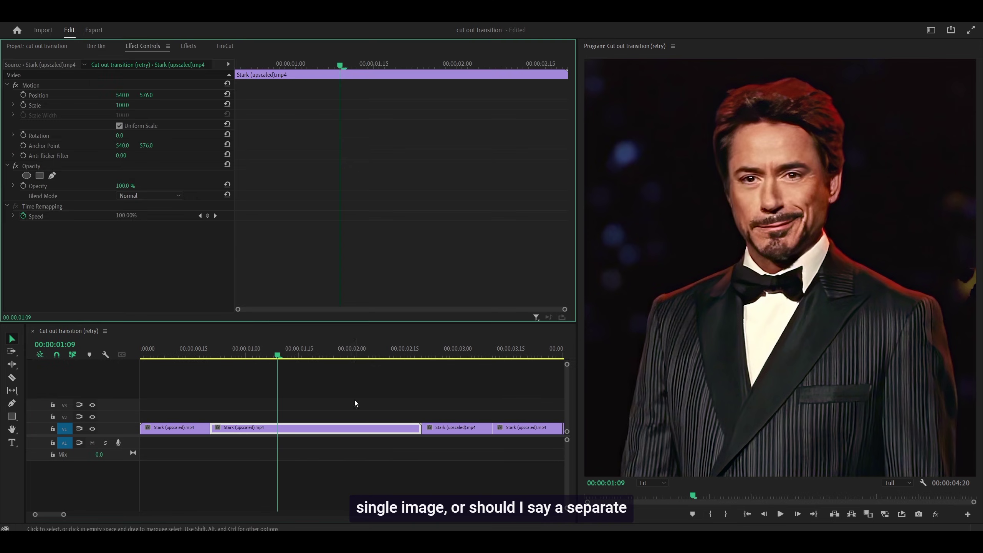
pyautogui.moveTo(296, 354); pyautogui.dragTo(256, 353)
pyautogui.moveTo(149, 96); pyautogui.dragTo(114, 95)
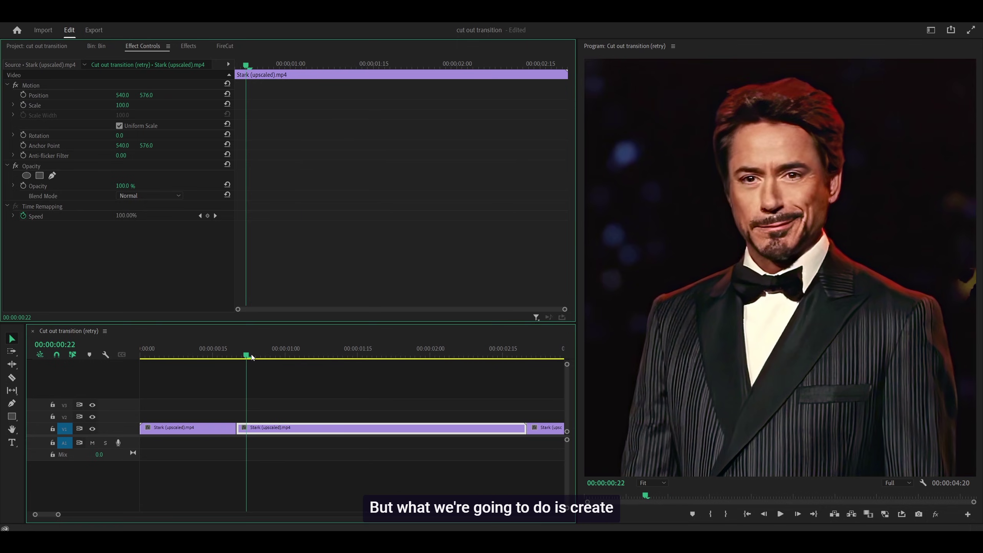
pyautogui.moveTo(247, 357); pyautogui.dragTo(239, 357)
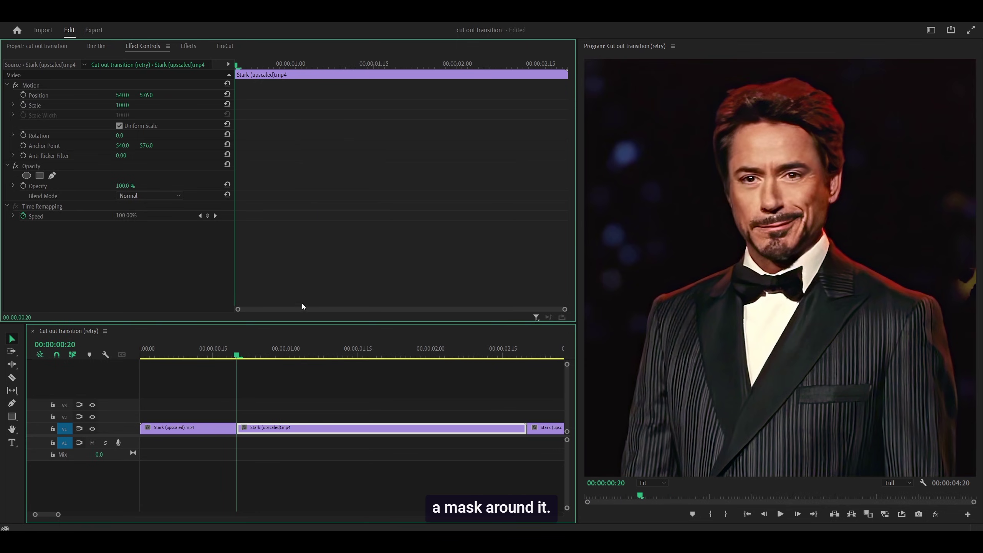
pyautogui.click(52, 176)
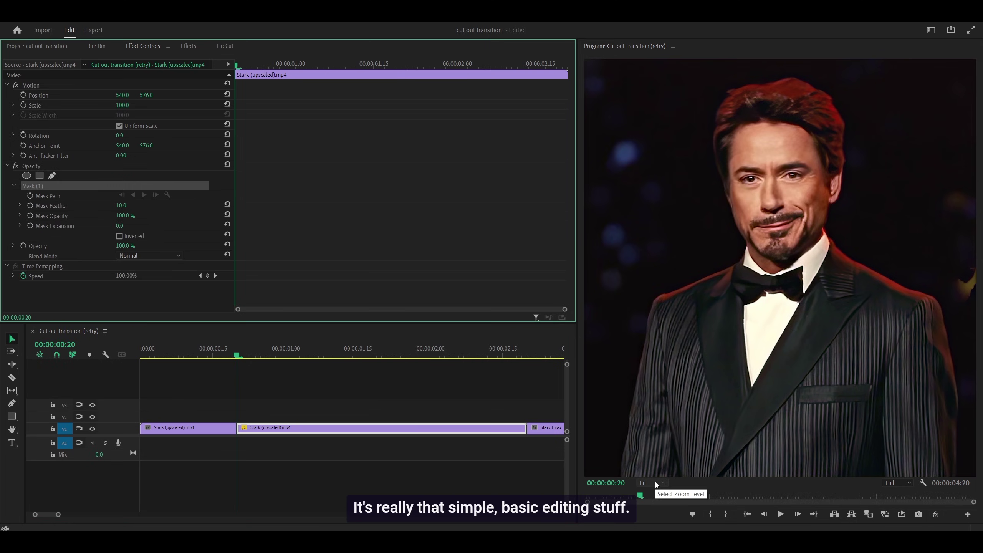
pyautogui.scroll(4, 656, 485)
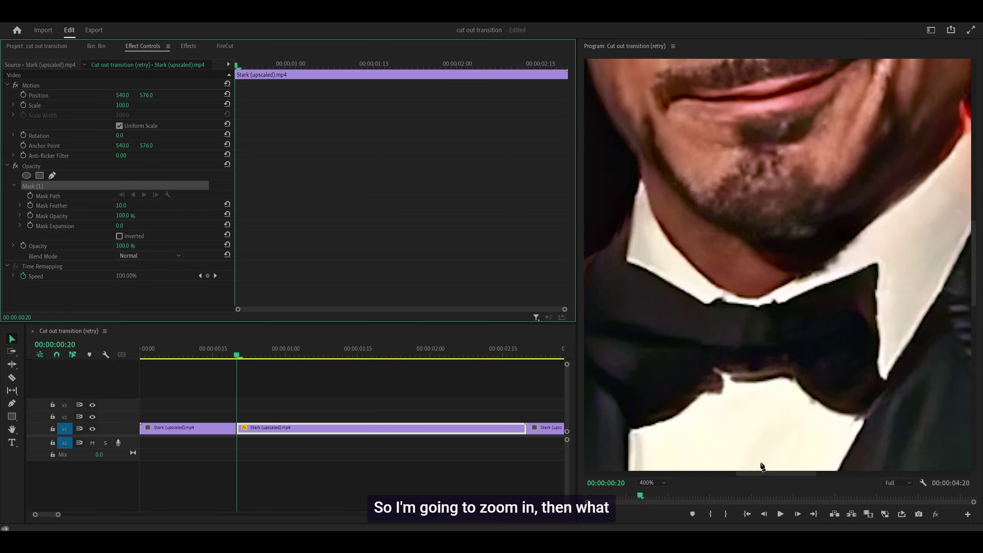
pyautogui.moveTo(749, 475); pyautogui.dragTo(654, 475)
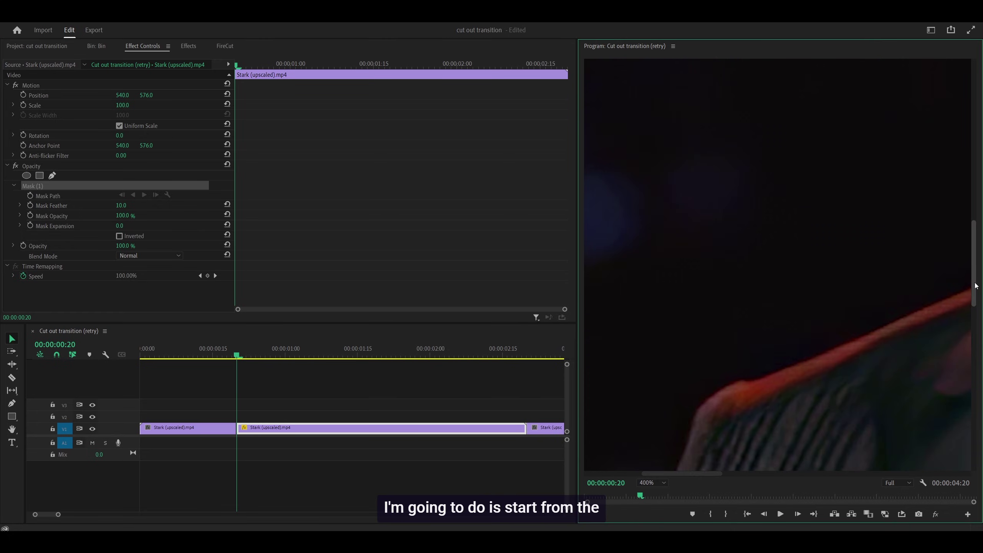
pyautogui.moveTo(975, 285); pyautogui.dragTo(940, 453)
pyautogui.moveTo(689, 475); pyautogui.dragTo(652, 475)
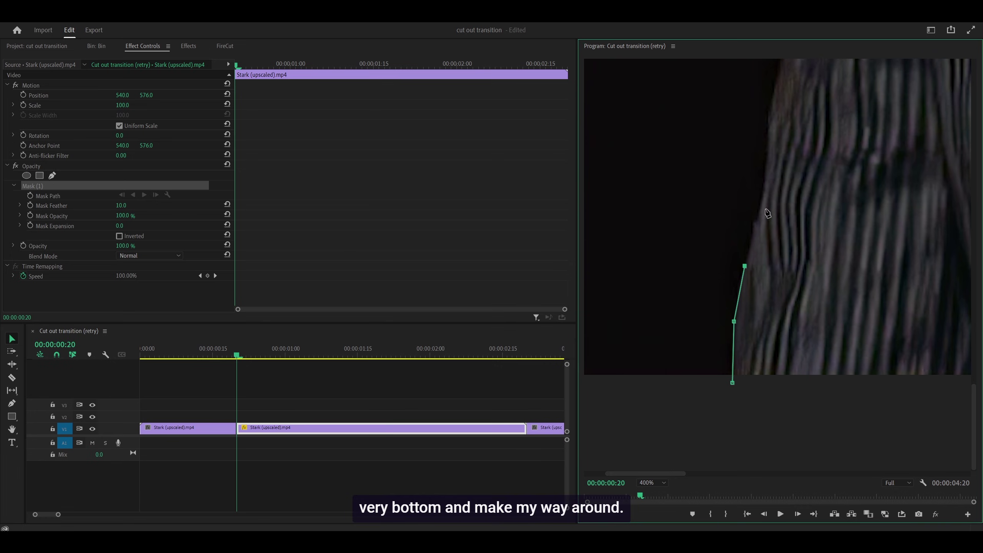
pyautogui.click(764, 197)
pyautogui.moveTo(974, 397); pyautogui.dragTo(975, 291)
pyautogui.click(834, 285)
pyautogui.click(851, 188)
# Continue the mask path along the shoulder and collar, up the side of the face and over the hair to the visible ear.
pyautogui.moveTo(646, 473); pyautogui.dragTo(688, 474)
pyautogui.click(674, 265)
pyautogui.click(743, 287)
pyautogui.click(765, 273)
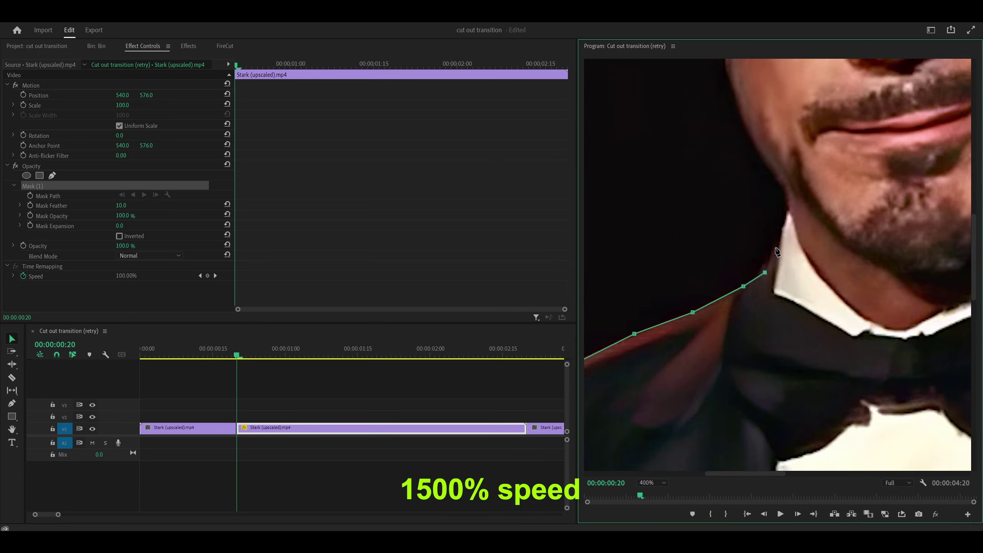
pyautogui.click(656, 150)
pyautogui.moveTo(975, 256); pyautogui.dragTo(974, 146)
pyautogui.click(871, 121)
pyautogui.click(961, 231)
pyautogui.moveTo(744, 473); pyautogui.dragTo(838, 474)
pyautogui.click(744, 248)
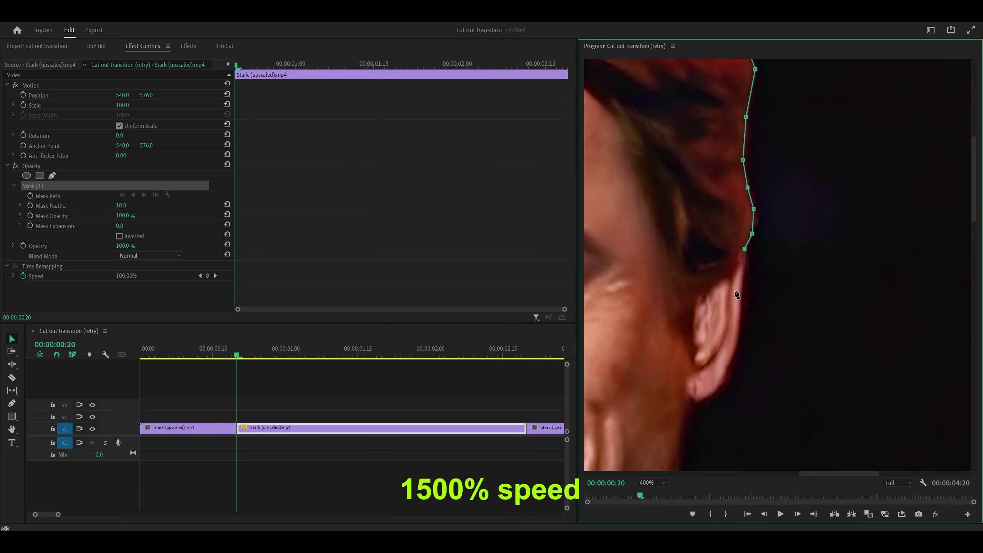
# Trace the mask around the ear, neck, other shoulder and sleeve, and close it below the image, with the preview fitted to view.
pyautogui.click(743, 304)
pyautogui.click(712, 390)
pyautogui.moveTo(974, 179); pyautogui.dragTo(975, 244)
pyautogui.click(919, 400)
pyautogui.moveTo(839, 473); pyautogui.dragTo(916, 473)
pyautogui.click(812, 153)
pyautogui.moveTo(974, 324); pyautogui.dragTo(973, 376)
pyautogui.click(788, 174)
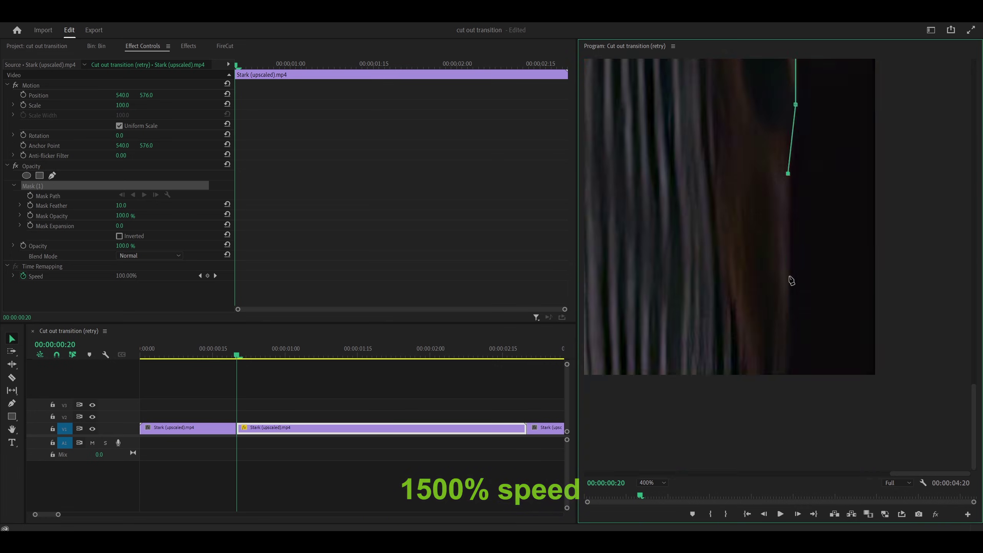
pyautogui.click(652, 482)
pyautogui.click(650, 390)
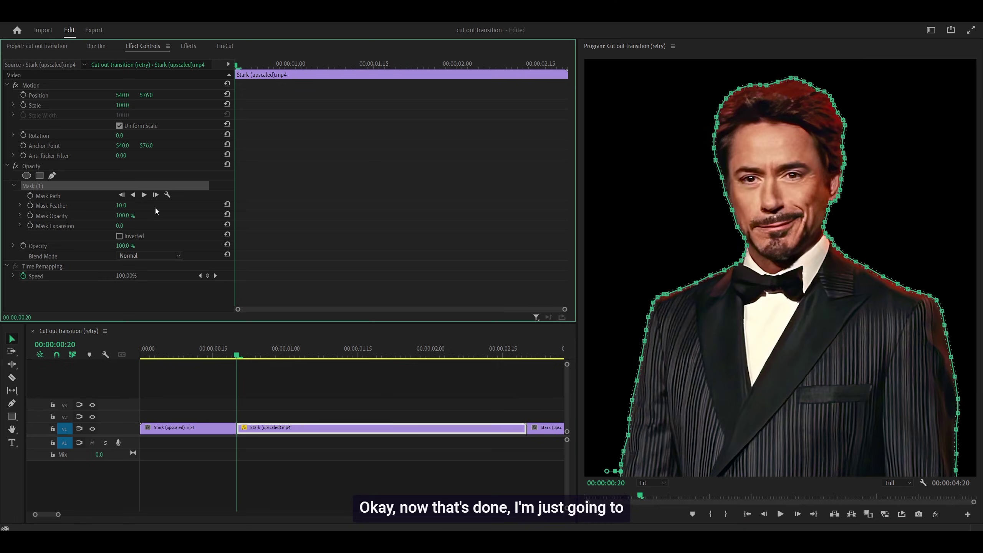
# Set the mask's feather to 1 and its expansion to -0.5.
pyautogui.press('Return')
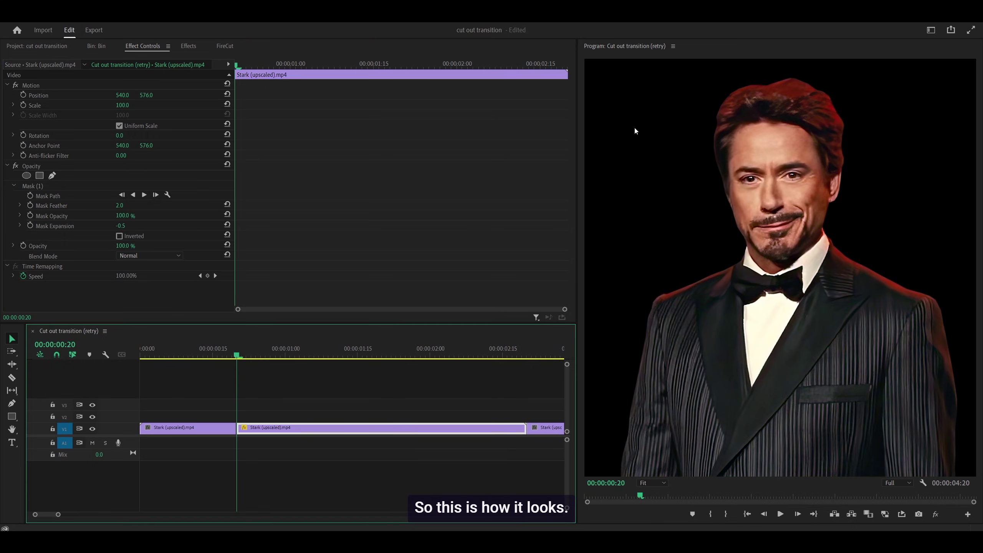
pyautogui.click(121, 206)
pyautogui.write('1')
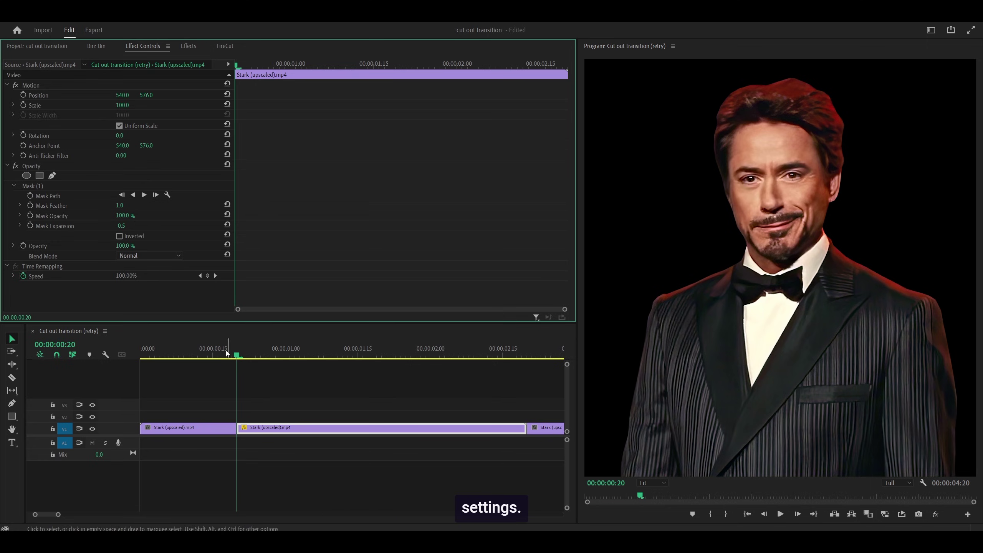
# Split the masked frame hold clip shortly after 00:00:01:00 and delete its remaining part.
pyautogui.click(321, 401)
pyautogui.press('c')
pyautogui.click(300, 429)
pyautogui.press('v')
pyautogui.moveTo(333, 391); pyautogui.dragTo(357, 426)
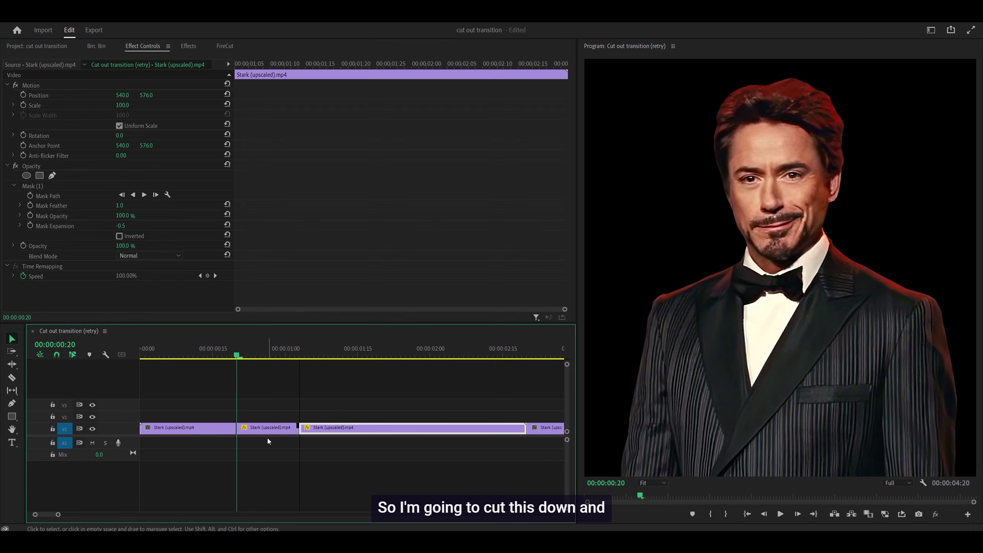
pyautogui.press('Delete')
# Place the cutout clip on V2 above the first clip at the sequence start and extend it to the same duration.
pyautogui.moveTo(258, 427); pyautogui.dragTo(155, 421)
pyautogui.moveTo(149, 351); pyautogui.dragTo(122, 361)
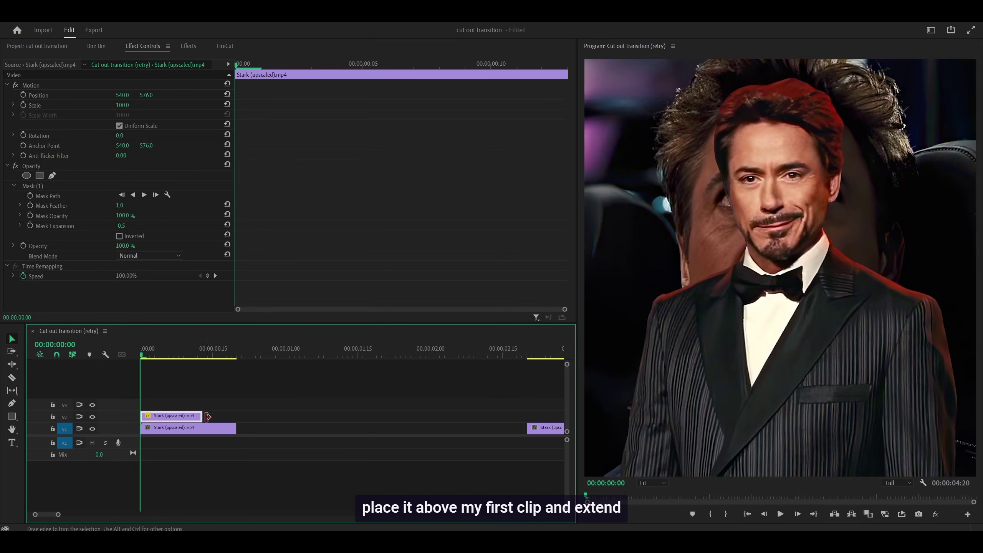
pyautogui.moveTo(204, 417); pyautogui.dragTo(239, 415)
pyautogui.scroll(3, 178, 413)
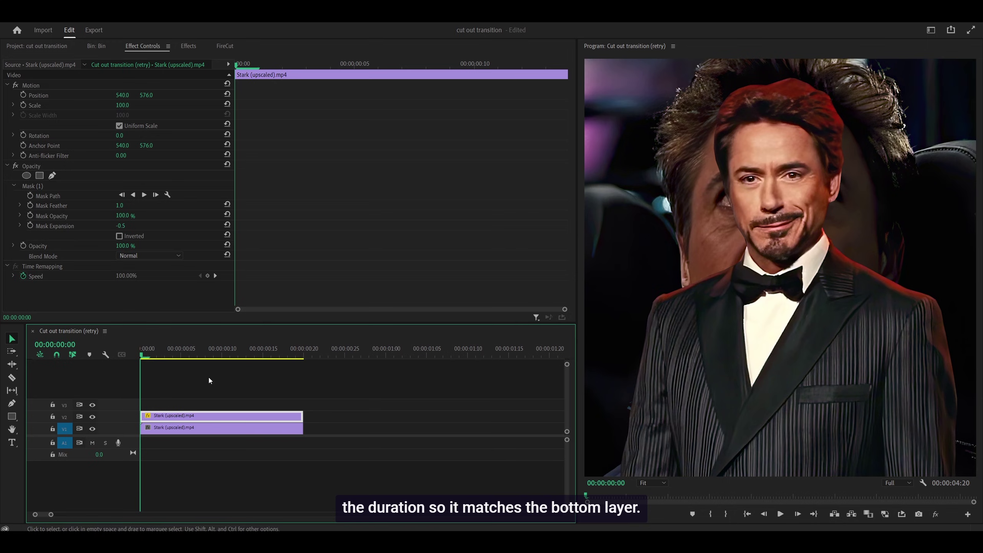
# Nest the cutout clip on V2, keeping the default sequence name.
pyautogui.moveTo(208, 352); pyautogui.dragTo(140, 352)
pyautogui.click(188, 428)
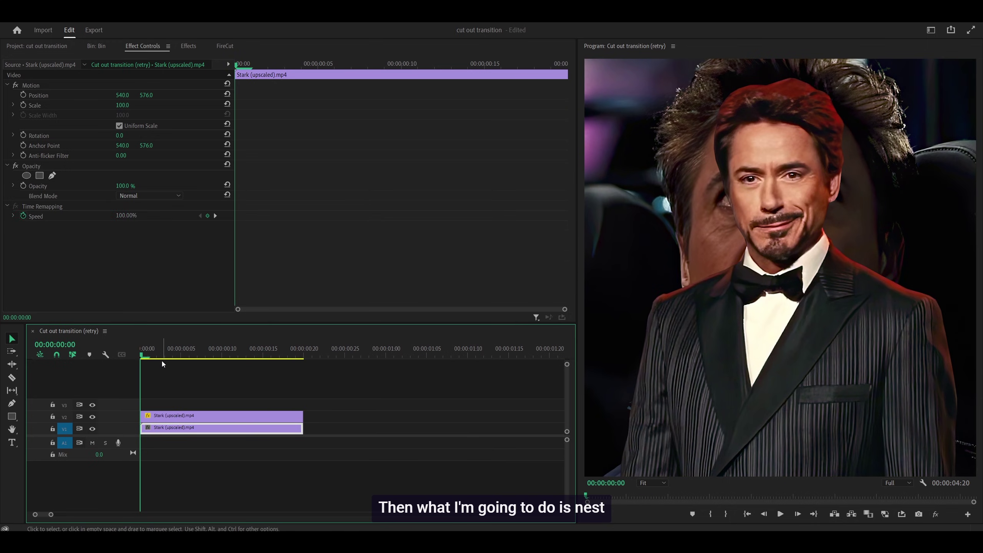
pyautogui.click(191, 416)
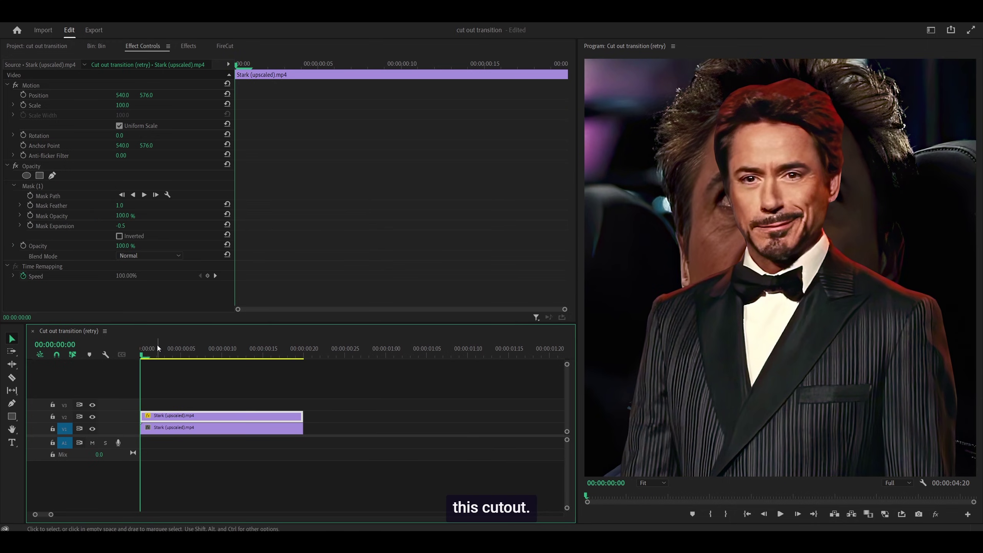
pyautogui.rightClick(192, 417)
pyautogui.click(214, 210)
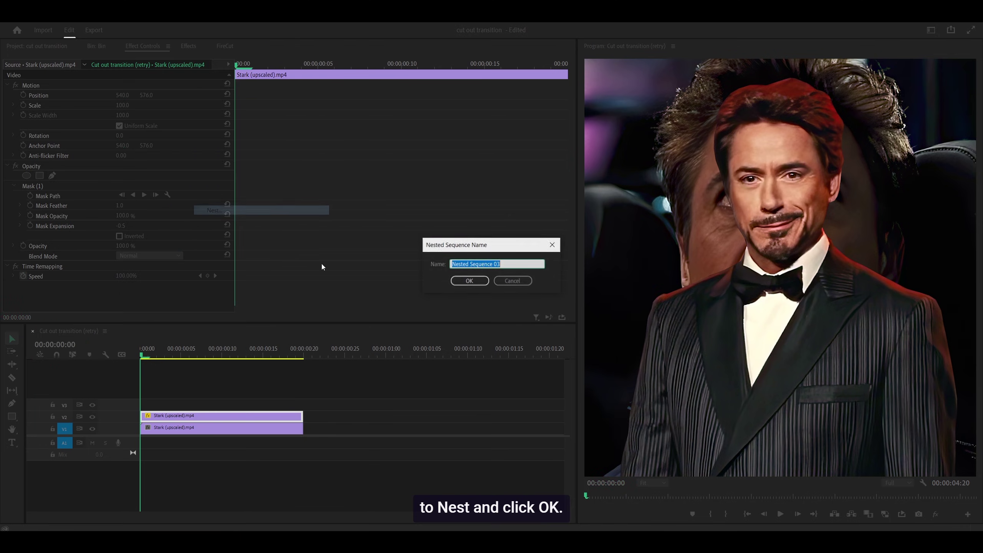
pyautogui.click(469, 281)
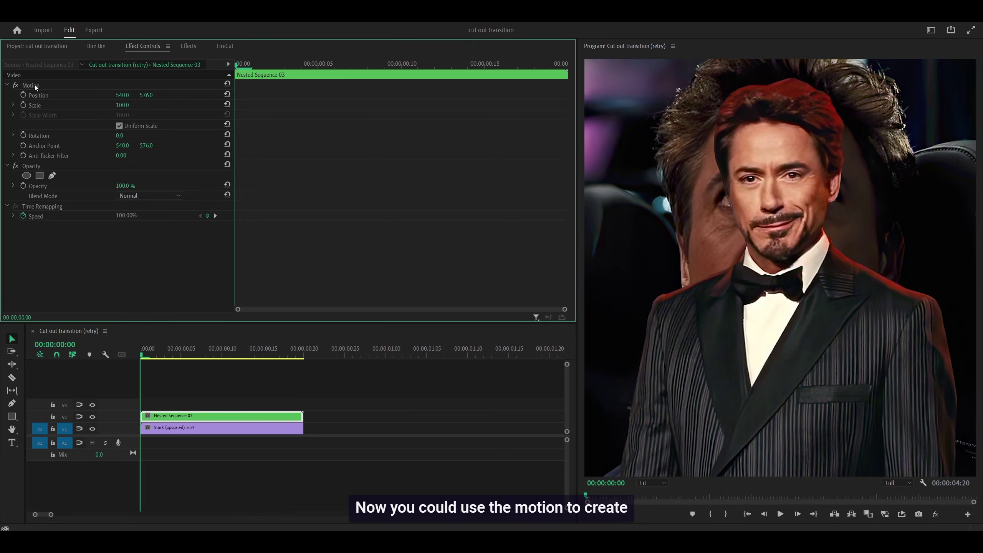
# Try shifting the nested cutout vertically with its Motion position, and undo the change.
pyautogui.click(88, 89)
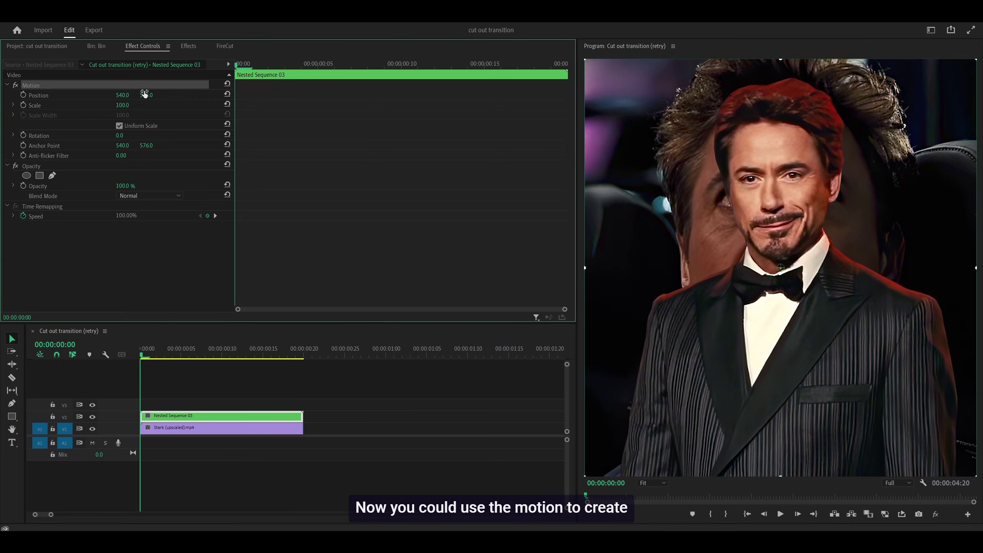
pyautogui.moveTo(144, 94); pyautogui.dragTo(216, 94)
pyautogui.hotkey('ctrl', 'z')
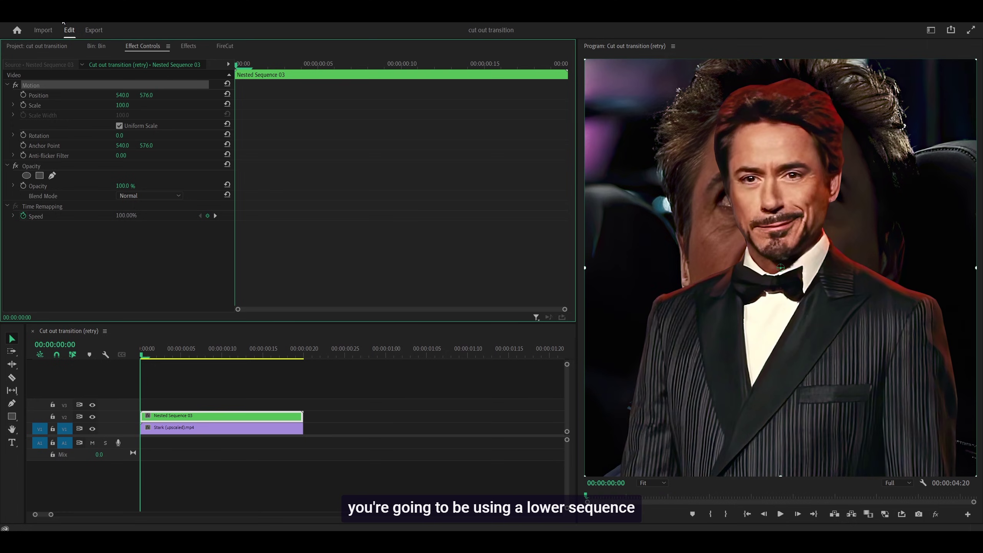
# Check the timebase in the sequence settings and leave them without changes.
pyautogui.click(63, 20)
pyautogui.click(81, 31)
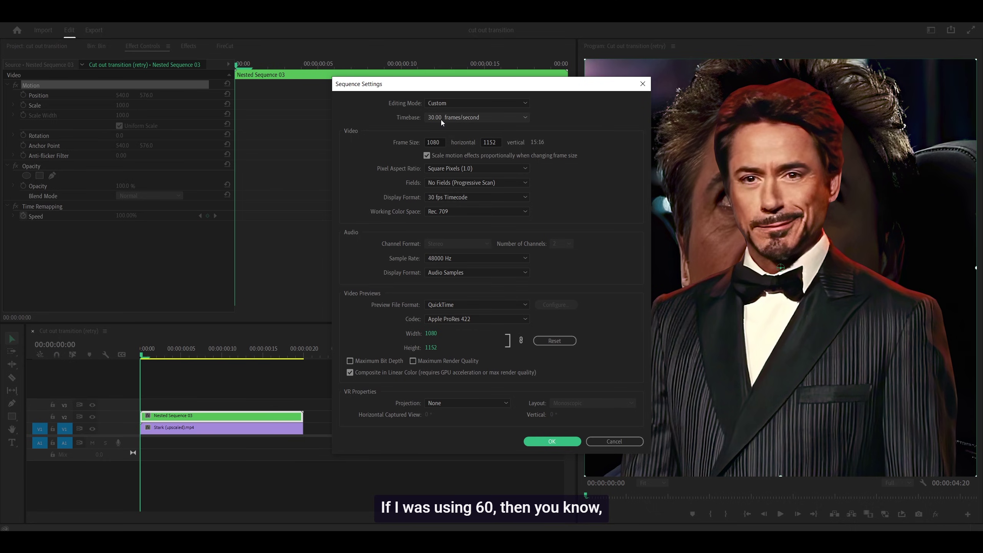
pyautogui.click(621, 442)
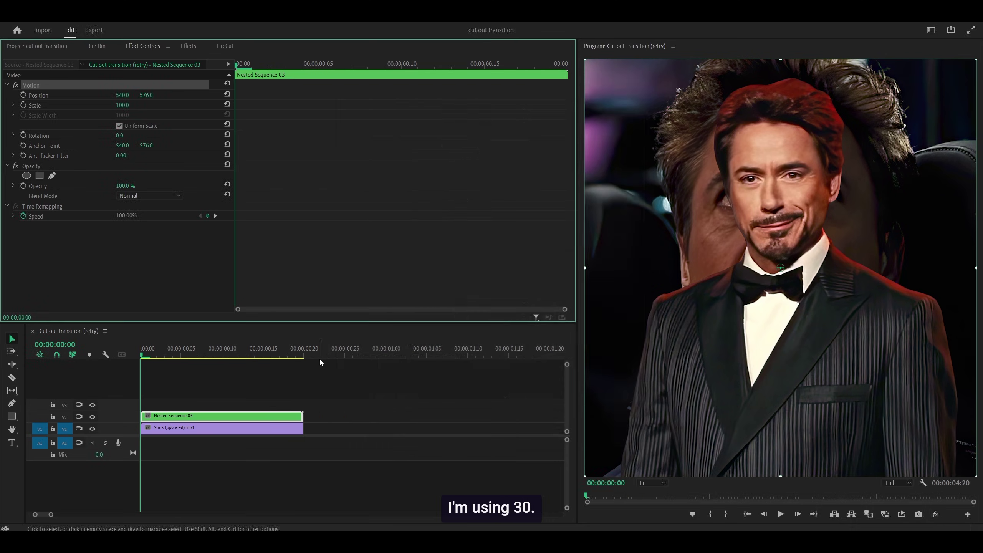
# Find the Transform effect in the Distort group and apply it to the nested cutout clip.
pyautogui.click(188, 46)
pyautogui.click(53, 58)
pyautogui.write('transform')
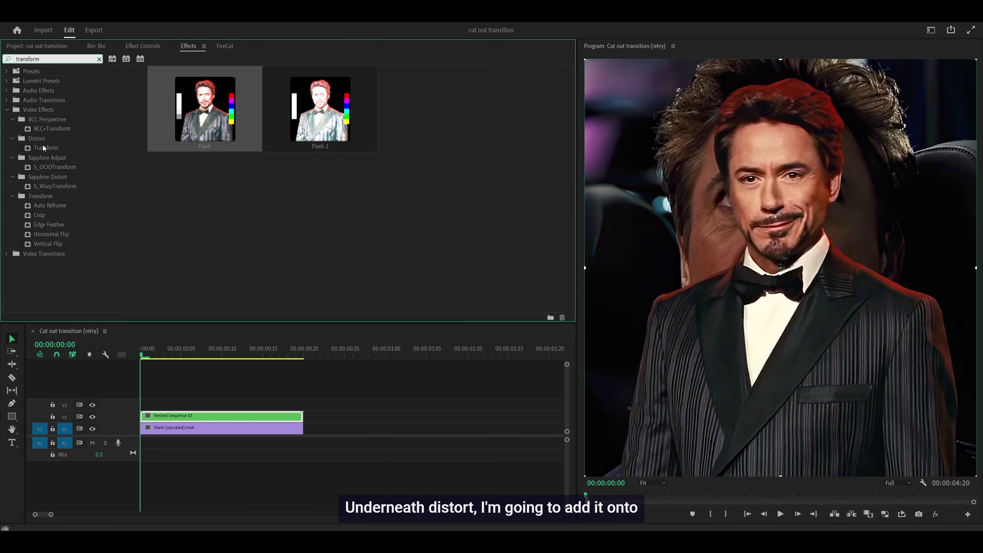
pyautogui.moveTo(43, 148); pyautogui.dragTo(183, 417)
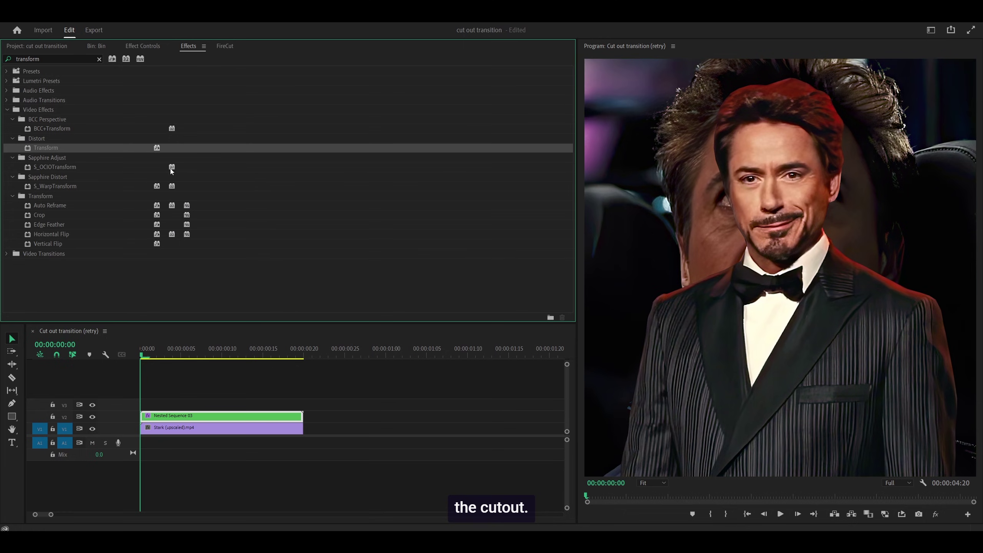
# Keyframe the Transform position at the clip's start with a vertical value of 1694, moving the cutout below the frame.
pyautogui.click(132, 46)
pyautogui.scroll(-3, 339, 211)
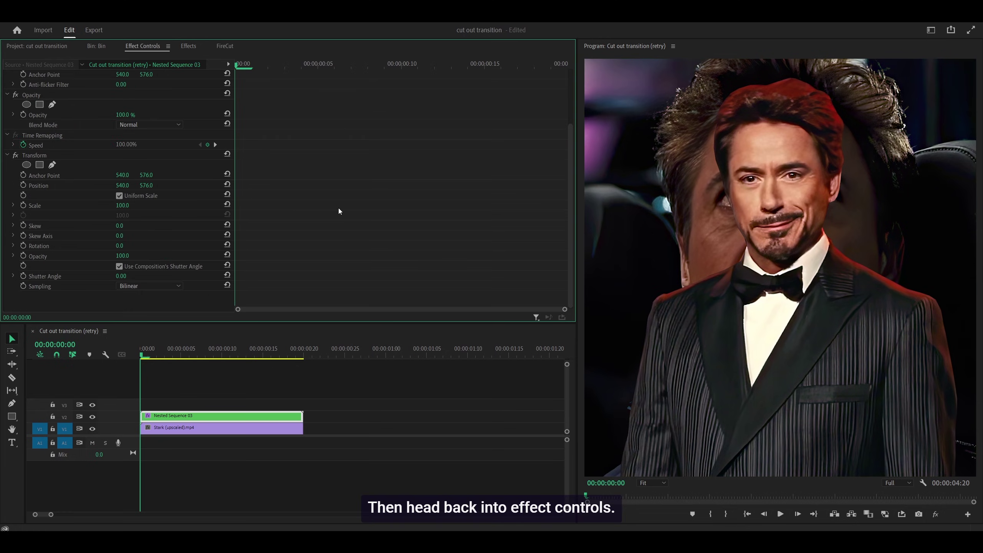
pyautogui.click(23, 185)
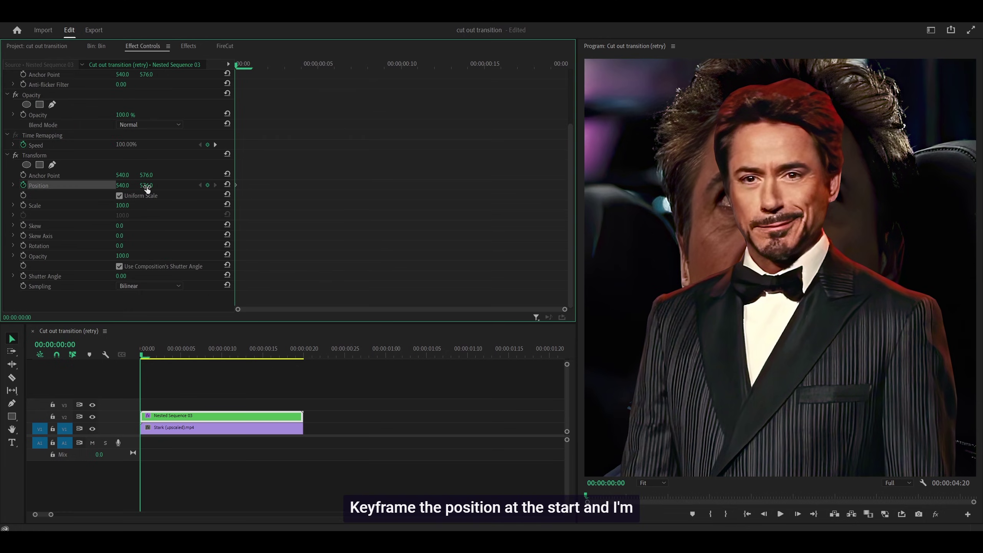
pyautogui.moveTo(147, 186); pyautogui.dragTo(271, 185)
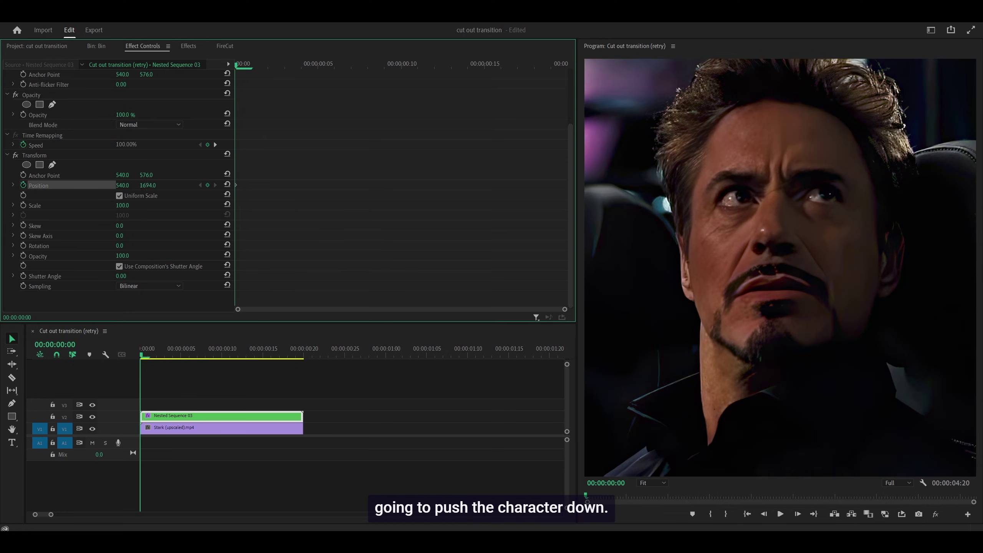
# Add a Transform position keyframe at the last frame, 00:00:00:19, with the position reset to 540, 576.
pyautogui.click(290, 354)
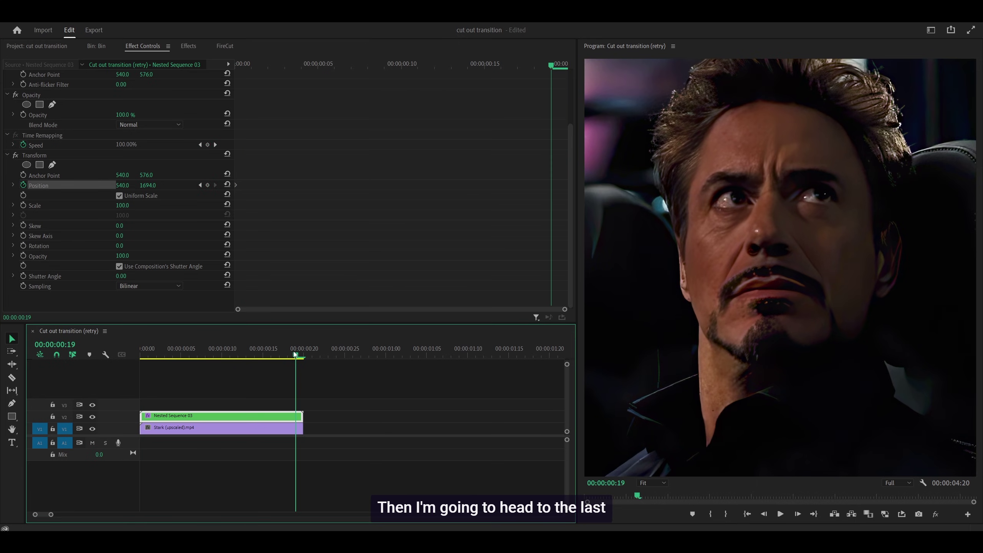
pyautogui.click(229, 185)
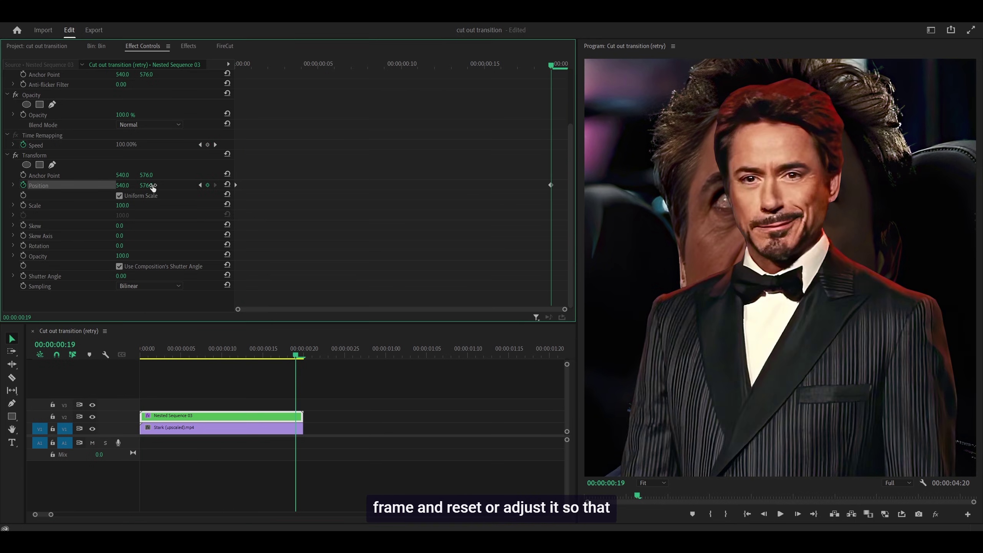
pyautogui.moveTo(153, 188)
pyautogui.mouseDown()
pyautogui.moveTo(167, 187)
pyautogui.moveTo(143, 187)
pyautogui.moveTo(164, 187)
pyautogui.mouseUp()
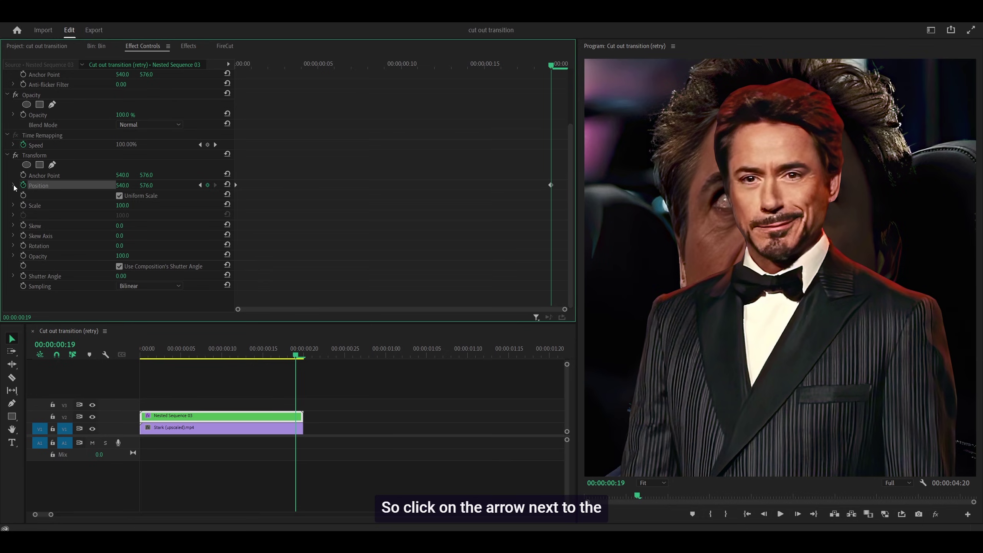
# Expand the Transform Position graph and shift the first Position keyframe one frame after the clip's start.
pyautogui.click(14, 185)
pyautogui.click(366, 63)
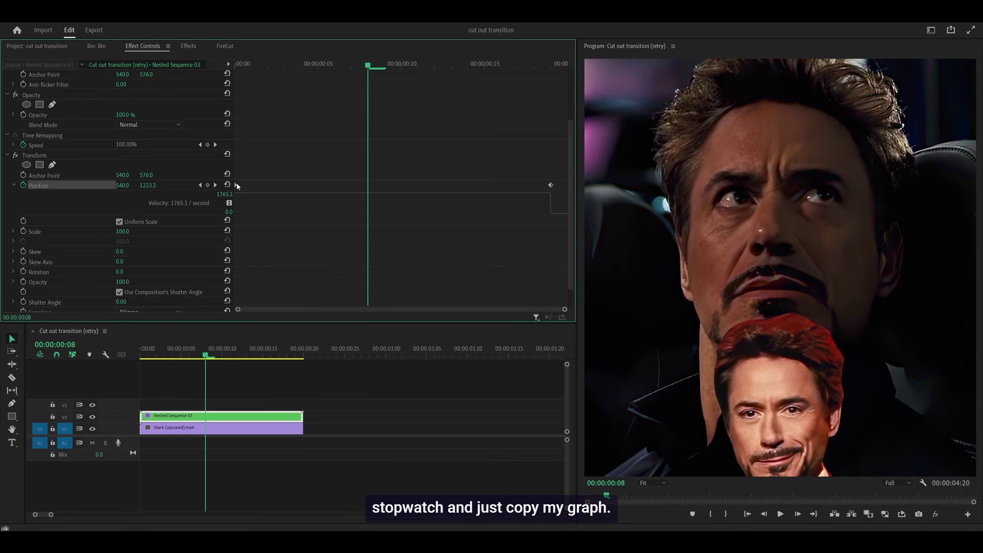
pyautogui.moveTo(237, 186); pyautogui.dragTo(252, 186)
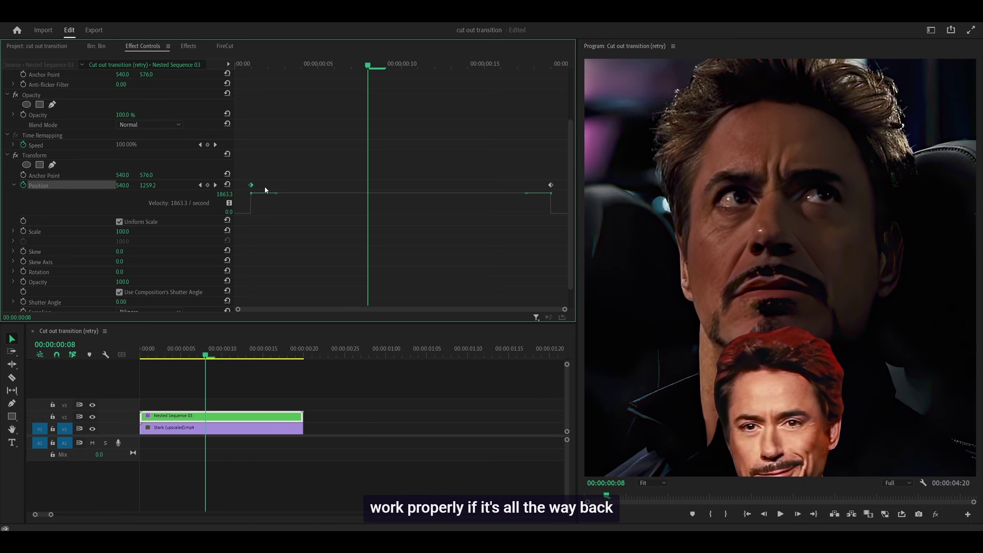
pyautogui.hotkey('ctrl', 'z')
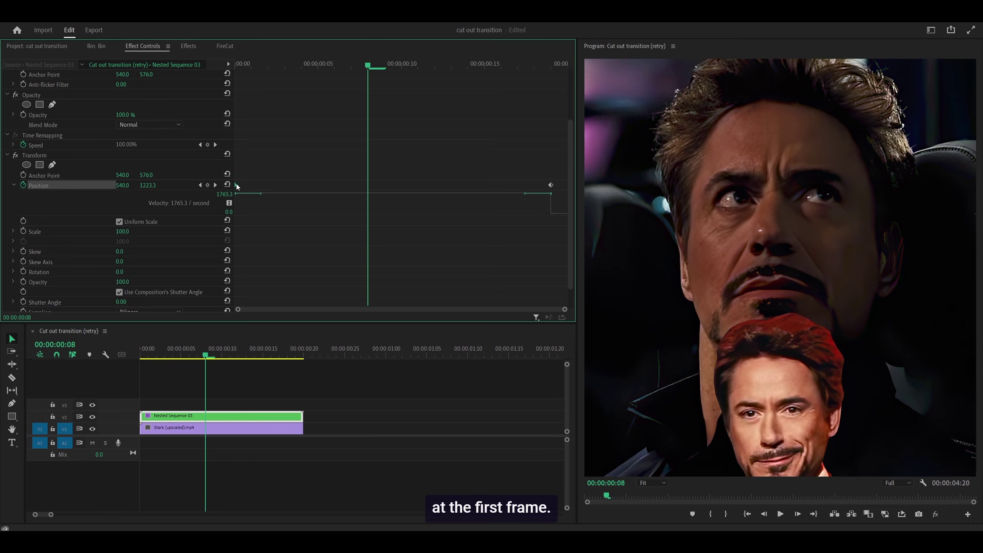
pyautogui.hotkey('ctrl', 'shift', 'z')
# Shape the Position velocity graph with both keyframes' handles so the cutout moves fast early and slows gradually toward the end.
pyautogui.click(251, 185)
pyautogui.moveTo(276, 194); pyautogui.dragTo(297, 221)
pyautogui.click(550, 185)
pyautogui.moveTo(520, 198); pyautogui.dragTo(411, 252)
pyautogui.moveTo(297, 214); pyautogui.dragTo(300, 213)
pyautogui.click(313, 136)
pyautogui.moveTo(266, 66); pyautogui.dragTo(370, 124)
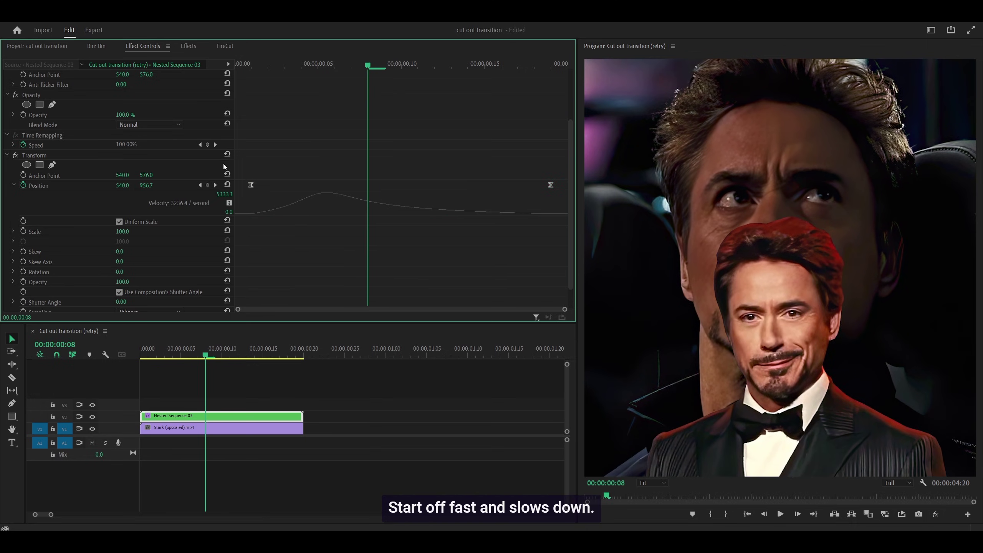
# Set the spatial interpolation of both Position keyframes to Linear.
pyautogui.moveTo(380, 204); pyautogui.dragTo(245, 171)
pyautogui.rightClick(250, 186)
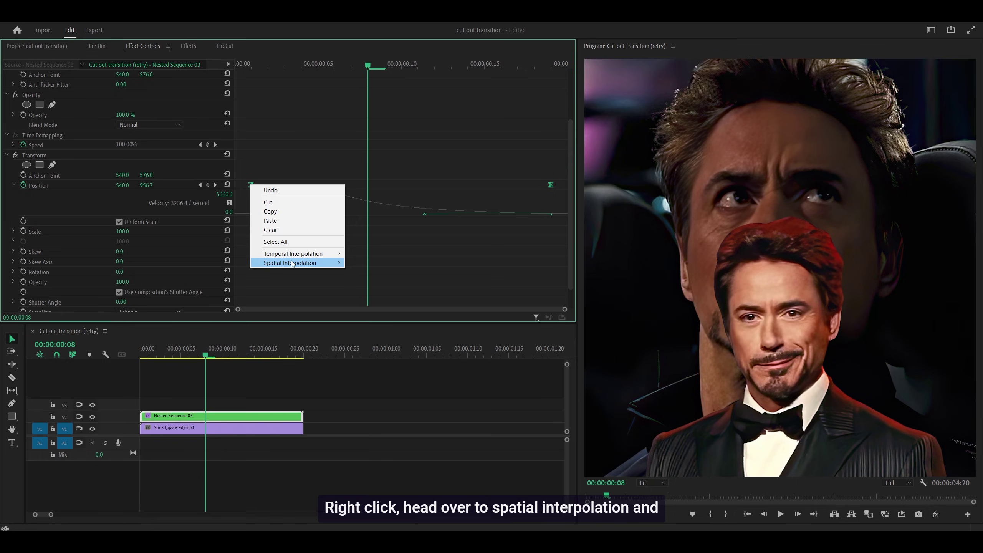
pyautogui.moveTo(281, 267)
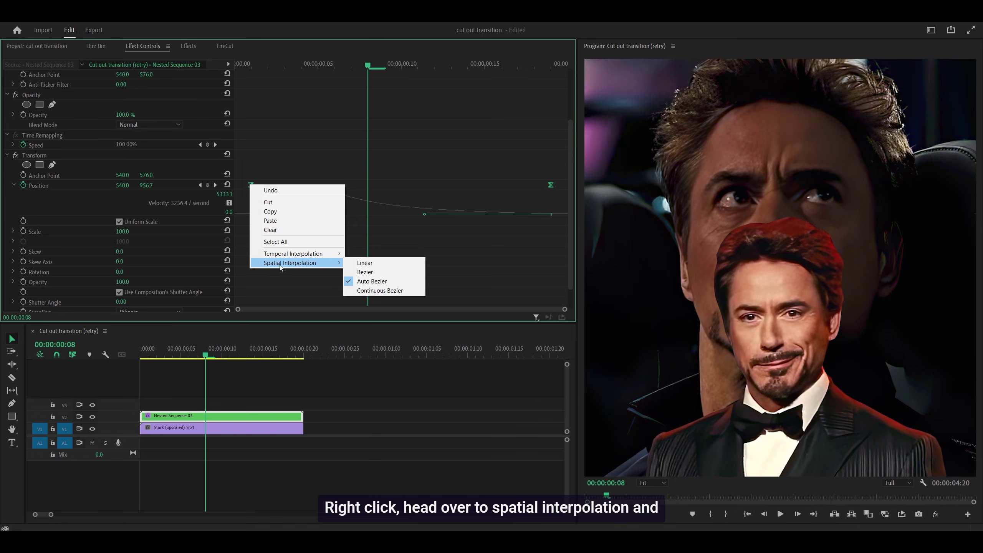
pyautogui.click(365, 263)
pyautogui.click(302, 128)
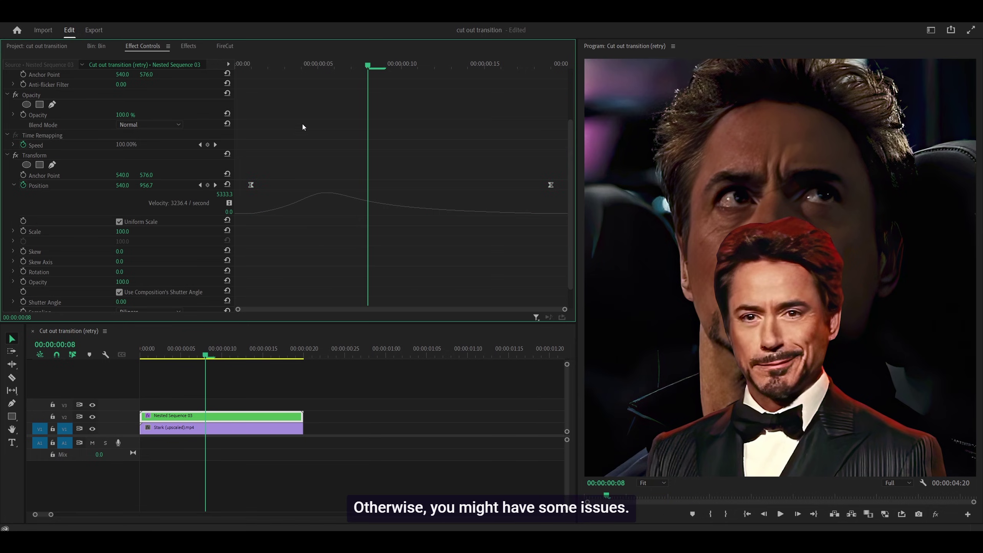
# Move the first Position keyframe back to the clip's start and play the animation from the beginning.
pyautogui.click(330, 61)
pyautogui.moveTo(251, 186); pyautogui.dragTo(236, 185)
pyautogui.press('Home')
pyautogui.press('space')
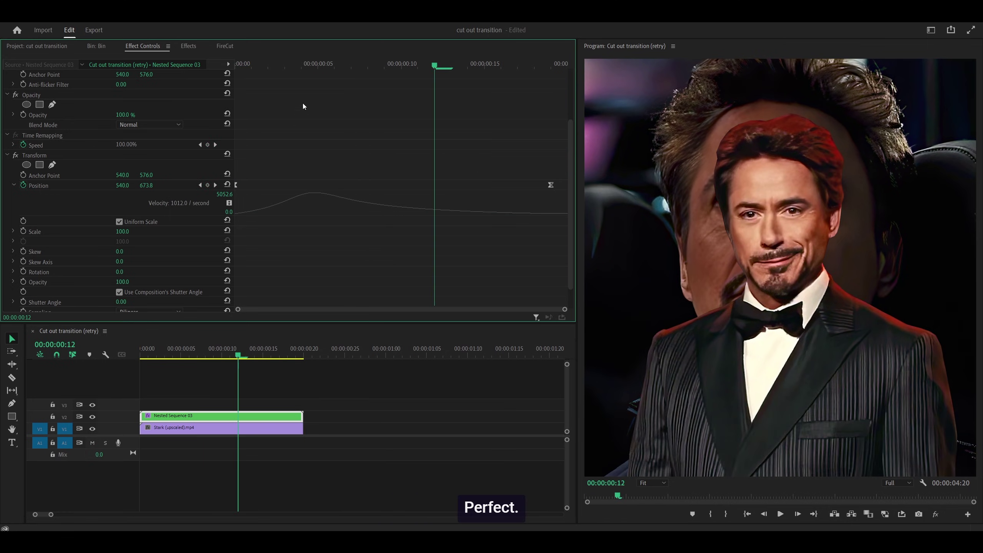
# Set the Transform shutter angle to 90 and move the last Position keyframe to the very end of the clip.
pyautogui.click(334, 64)
pyautogui.scroll(-1, 378, 157)
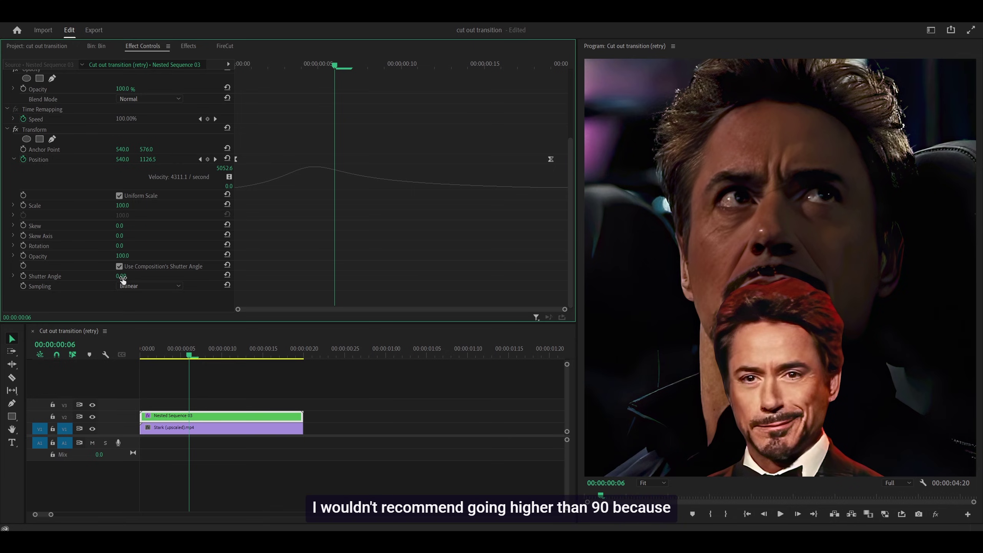
pyautogui.moveTo(122, 279); pyautogui.dragTo(129, 276)
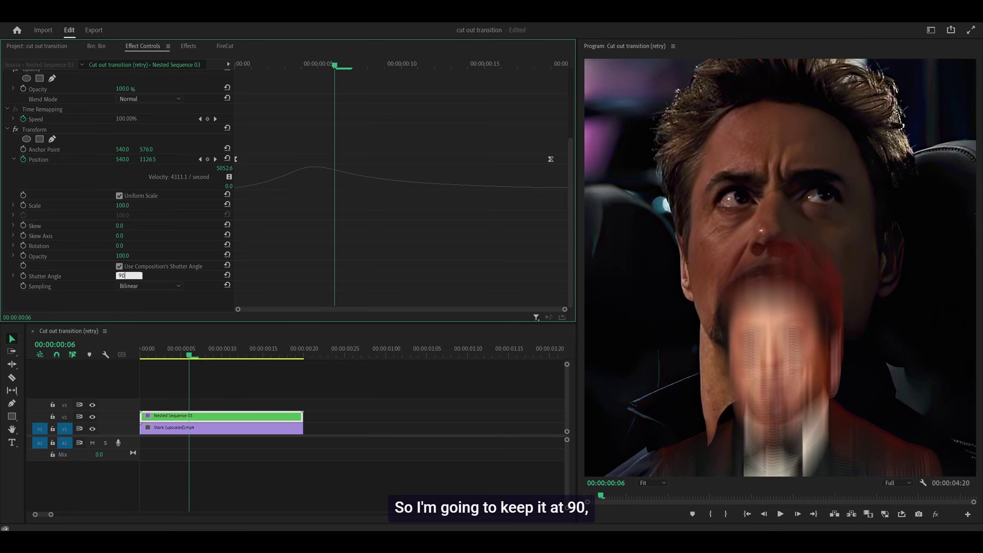
pyautogui.press('Return')
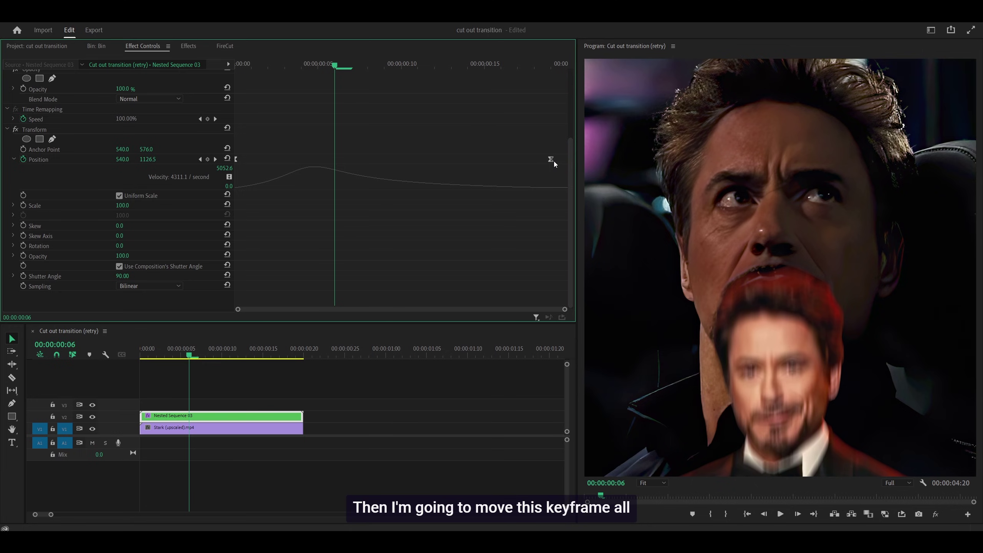
pyautogui.moveTo(550, 159); pyautogui.dragTo(566, 159)
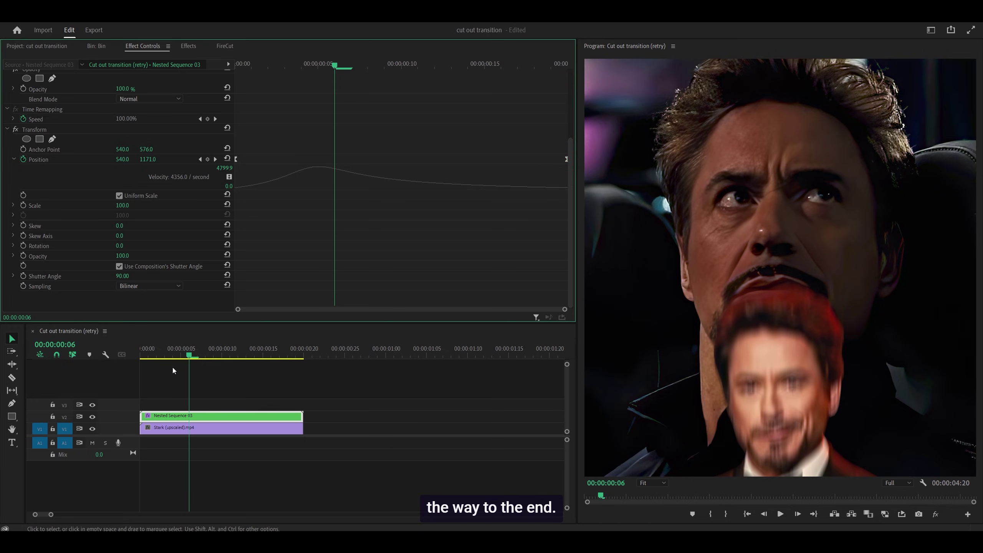
pyautogui.moveTo(174, 354); pyautogui.dragTo(248, 361)
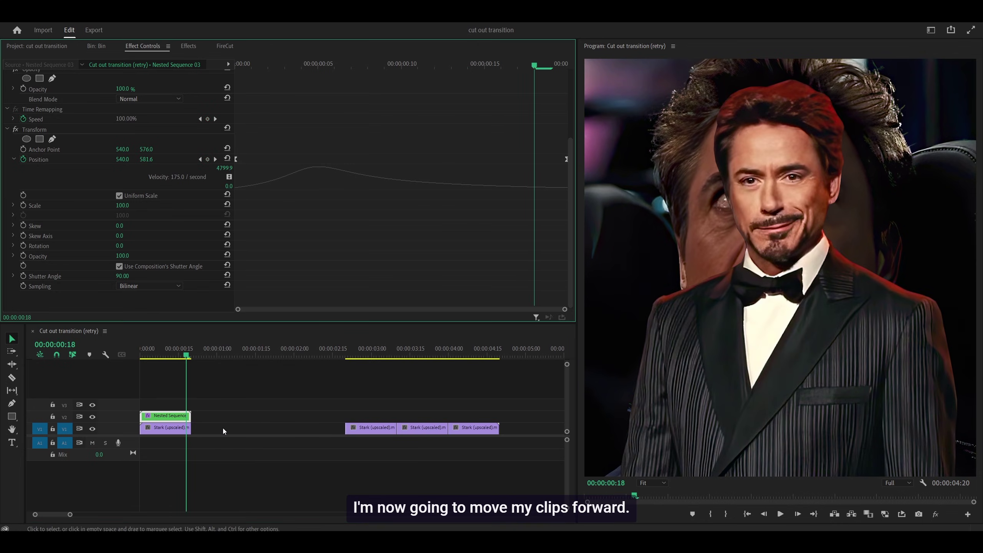
# Ripple delete the gap after the first clip and play back the transition.
pyautogui.rightClick(223, 428)
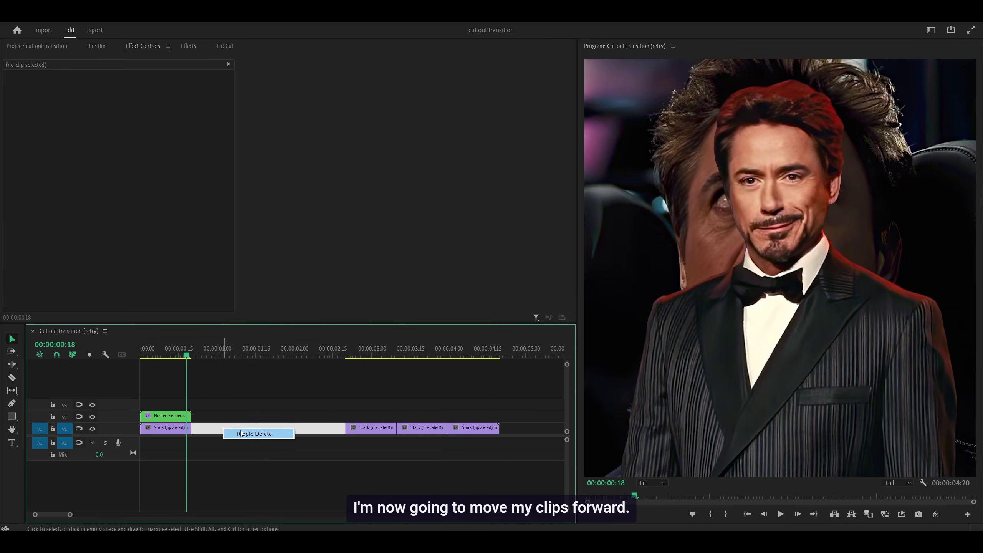
pyautogui.click(254, 433)
pyautogui.press('=')
pyautogui.click(202, 358)
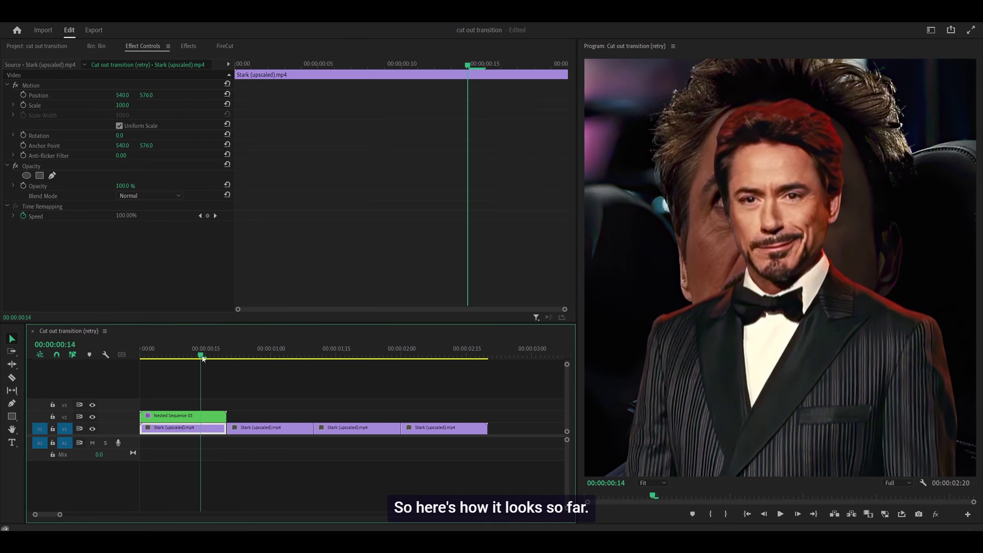
pyautogui.press('space')
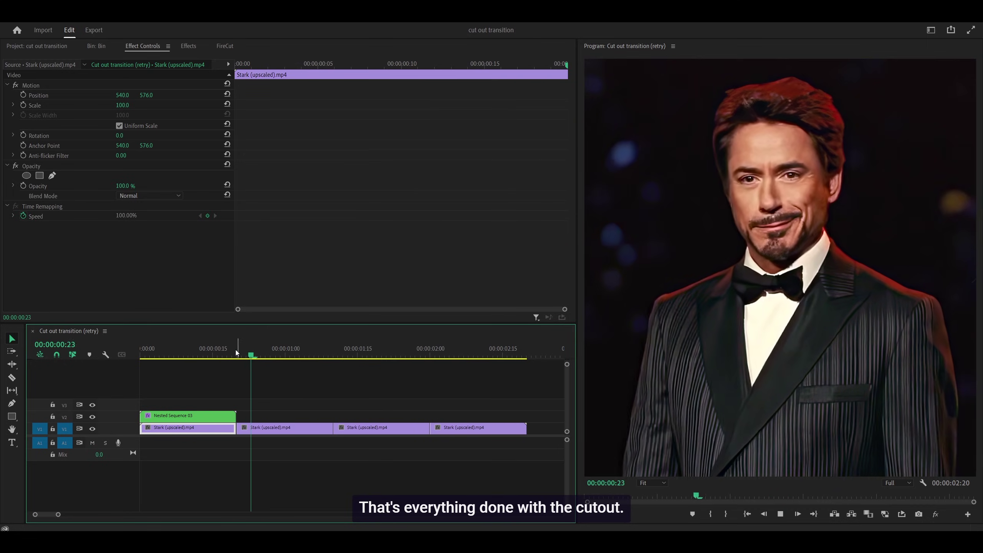
# Find the BCC Ripple Dissolve video effect and apply it to the second clip, with the playhead at that clip's start.
pyautogui.click(241, 351)
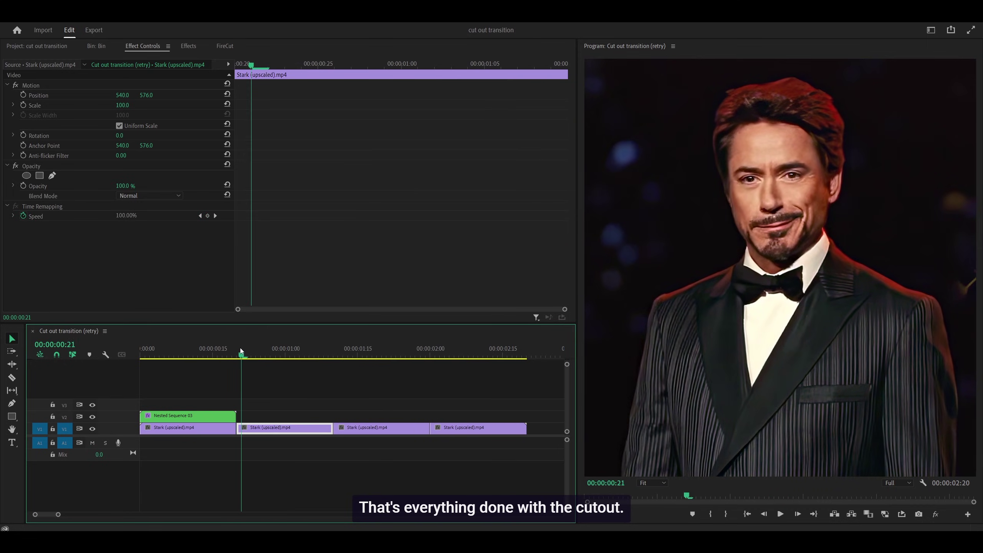
pyautogui.moveTo(241, 351); pyautogui.dragTo(236, 353)
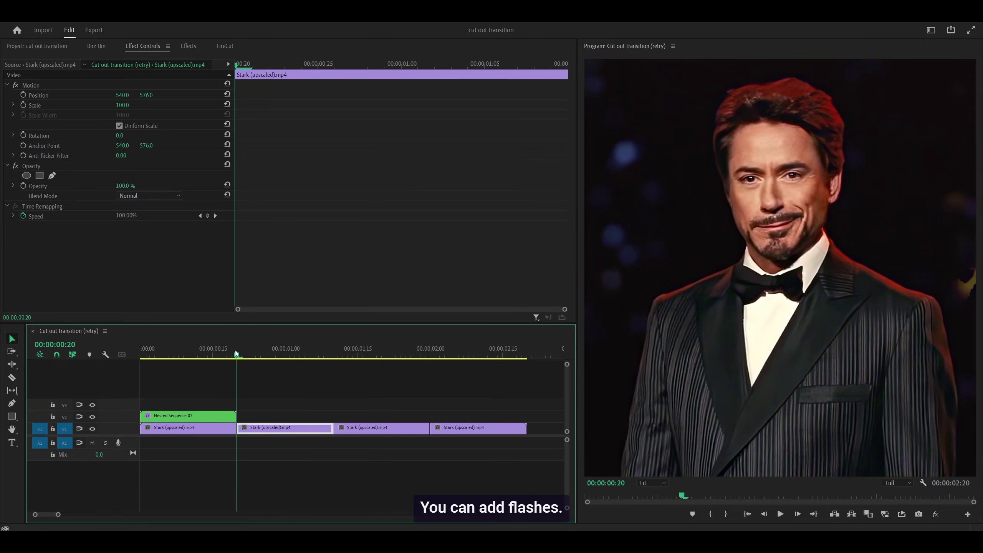
pyautogui.click(189, 46)
pyautogui.click(50, 58)
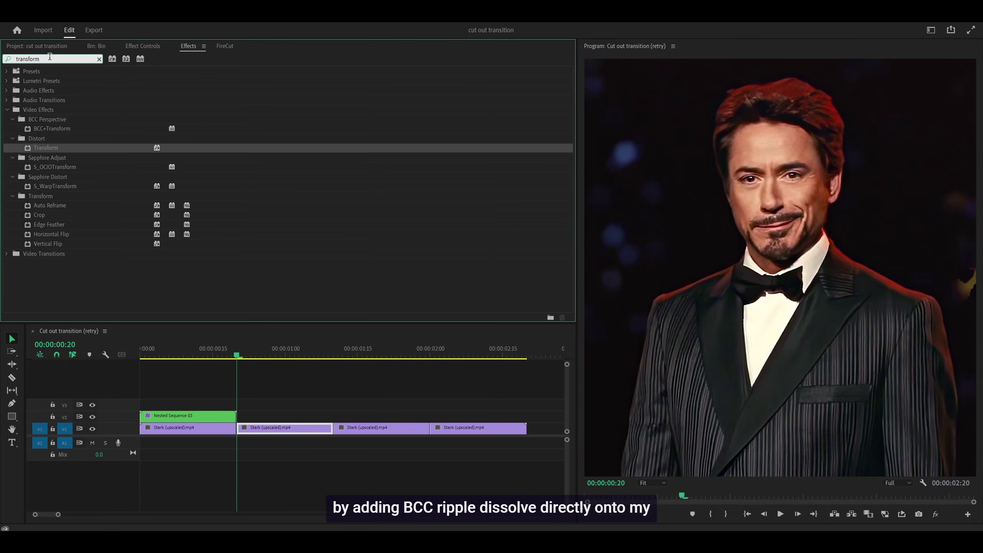
pyautogui.write('bcc ripple')
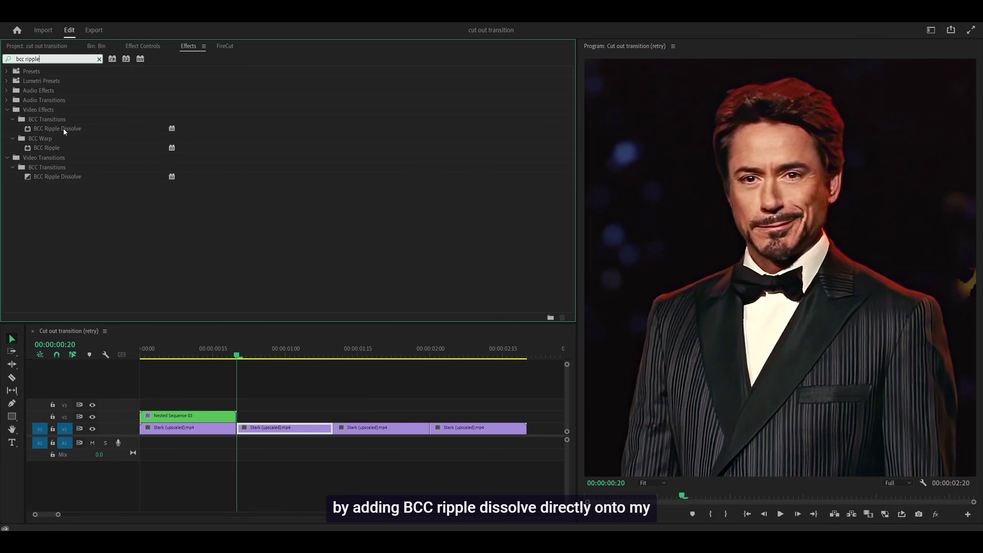
pyautogui.moveTo(63, 129); pyautogui.dragTo(283, 428)
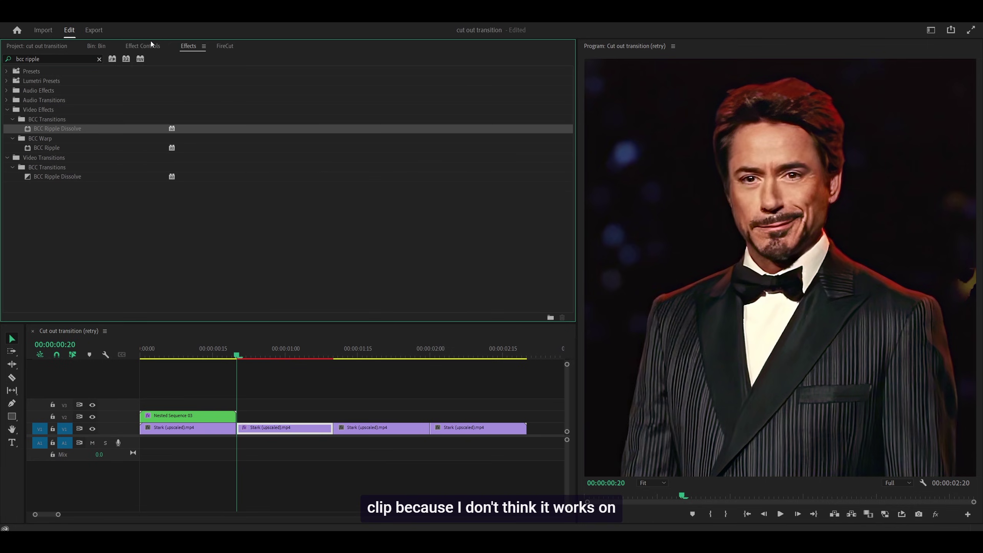
# Set the BCC Ripple Dissolve animation on the second clip to Pct. Done.
pyautogui.click(149, 45)
pyautogui.scroll(-5, 264, 158)
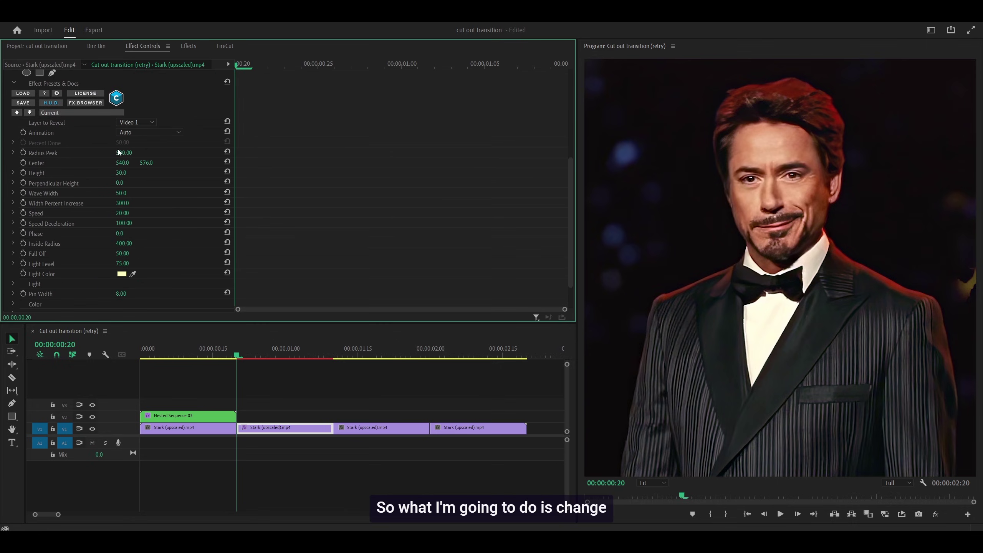
pyautogui.click(138, 133)
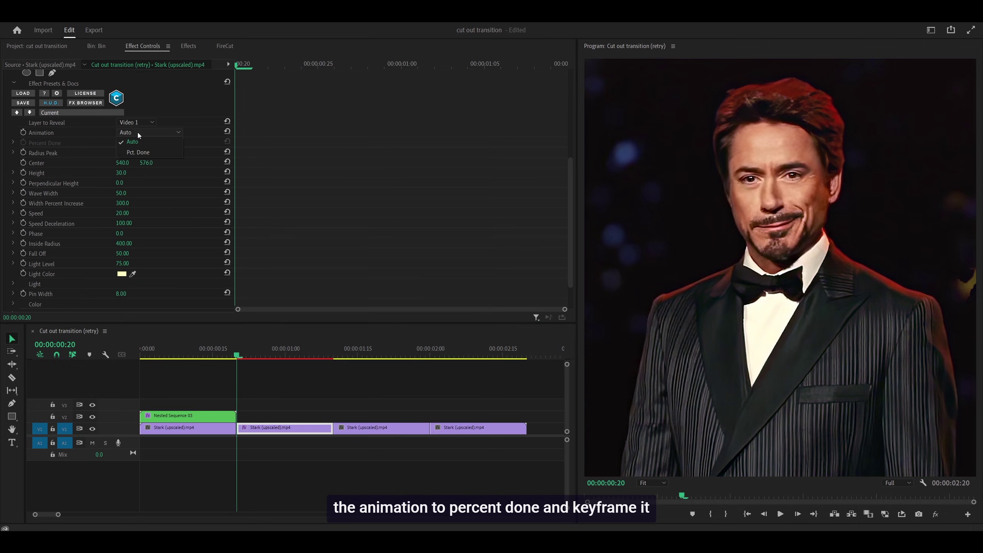
pyautogui.click(132, 152)
# Keyframe Percent Done at 0 on the clip's first frame and at 100 on its last frame, 00:00:01:09.
pyautogui.click(24, 142)
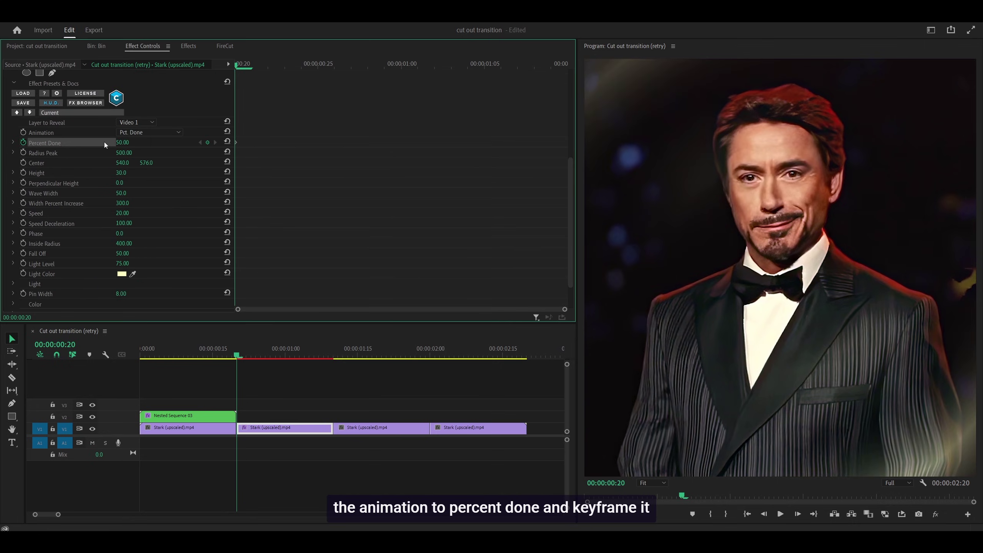
pyautogui.moveTo(126, 143); pyautogui.dragTo(98, 143)
pyautogui.click(330, 355)
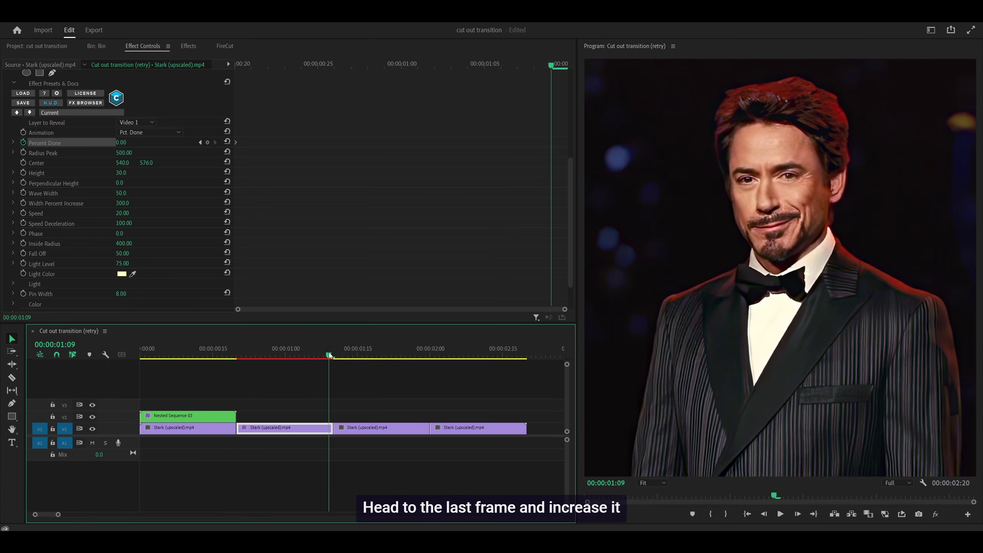
pyautogui.moveTo(121, 142); pyautogui.dragTo(129, 142)
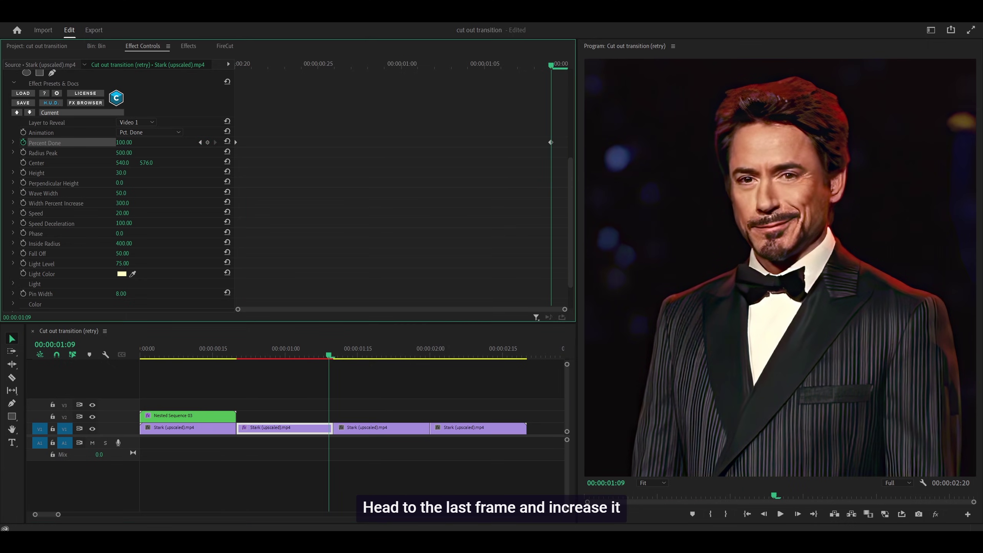
# Expand and enlarge the Percent Done value graph and change both keyframes to Bezier.
pyautogui.click(13, 142)
pyautogui.scroll(-1, 378, 181)
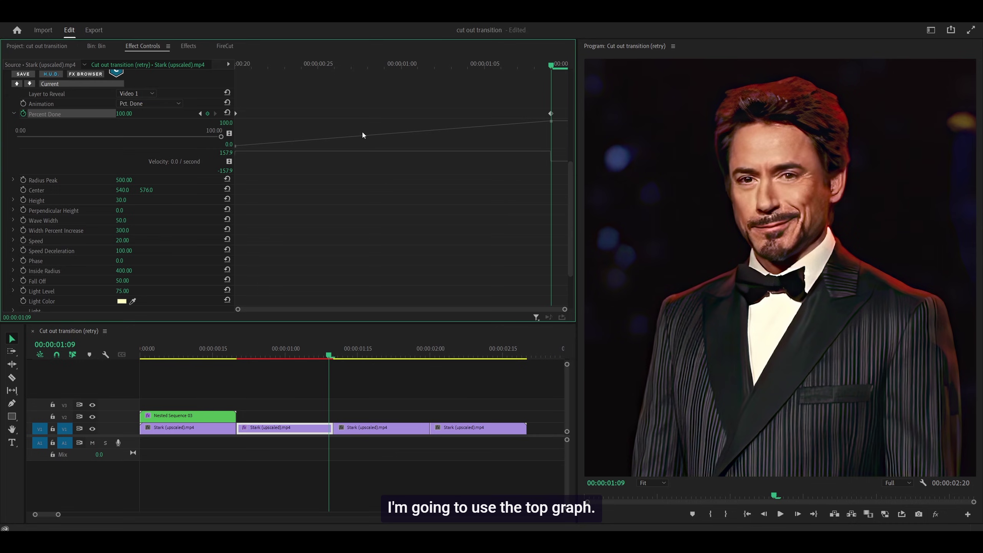
pyautogui.moveTo(358, 149); pyautogui.dragTo(341, 233)
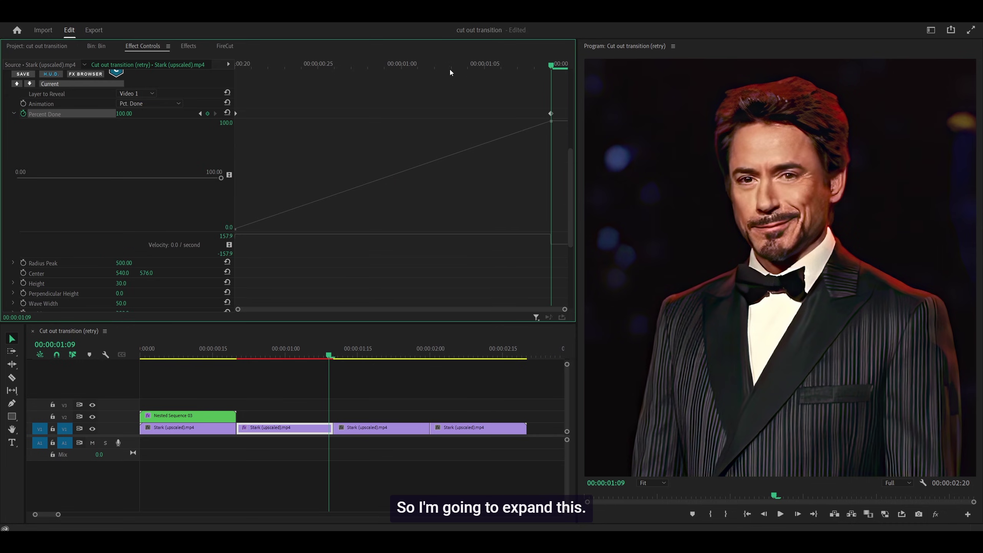
pyautogui.moveTo(434, 67); pyautogui.dragTo(384, 66)
pyautogui.moveTo(560, 98); pyautogui.dragTo(234, 128)
pyautogui.rightClick(236, 112)
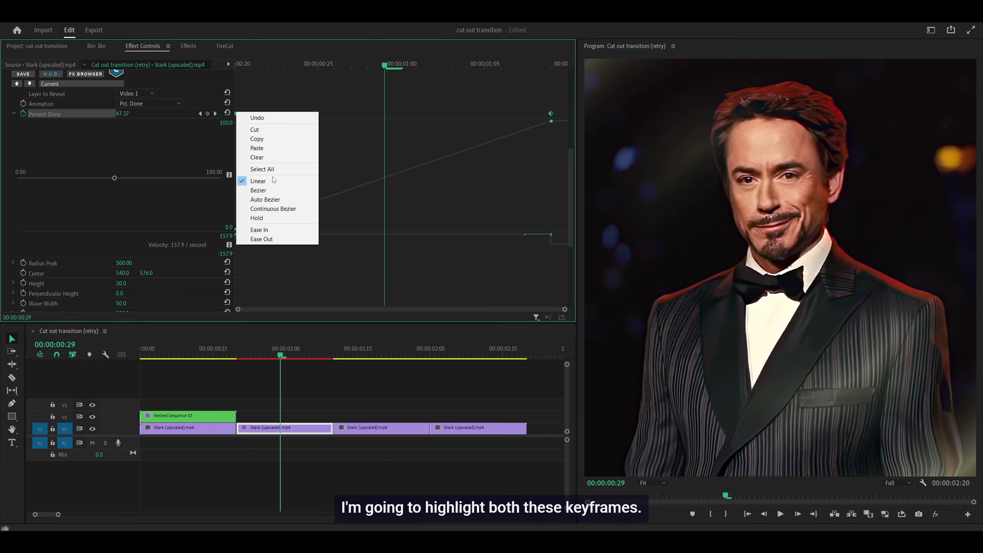
pyautogui.click(258, 190)
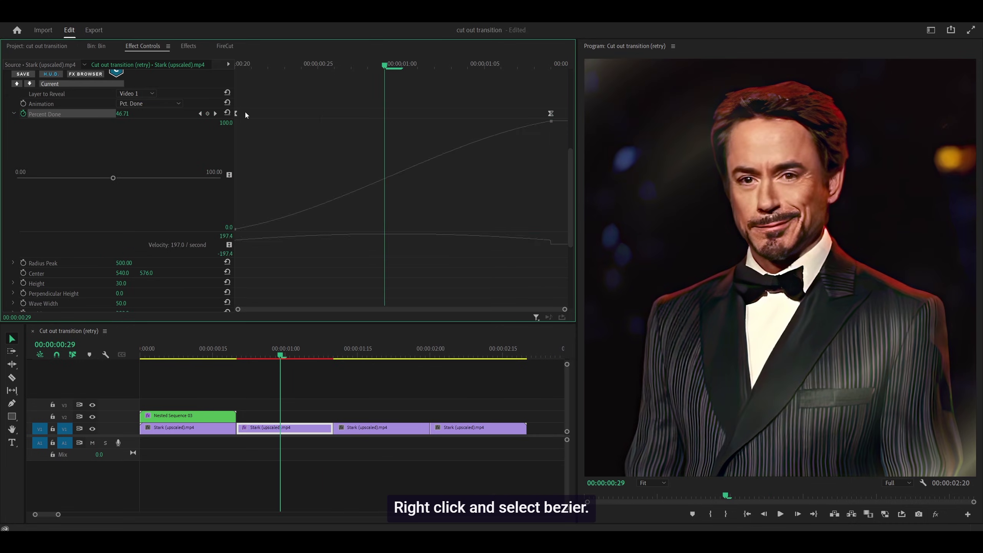
# Shift the first Percent Done keyframe one frame later and raise its handle vertically so the curve starts steeply.
pyautogui.moveTo(237, 113); pyautogui.dragTo(251, 113)
pyautogui.click(251, 113)
pyautogui.rightClick(297, 199)
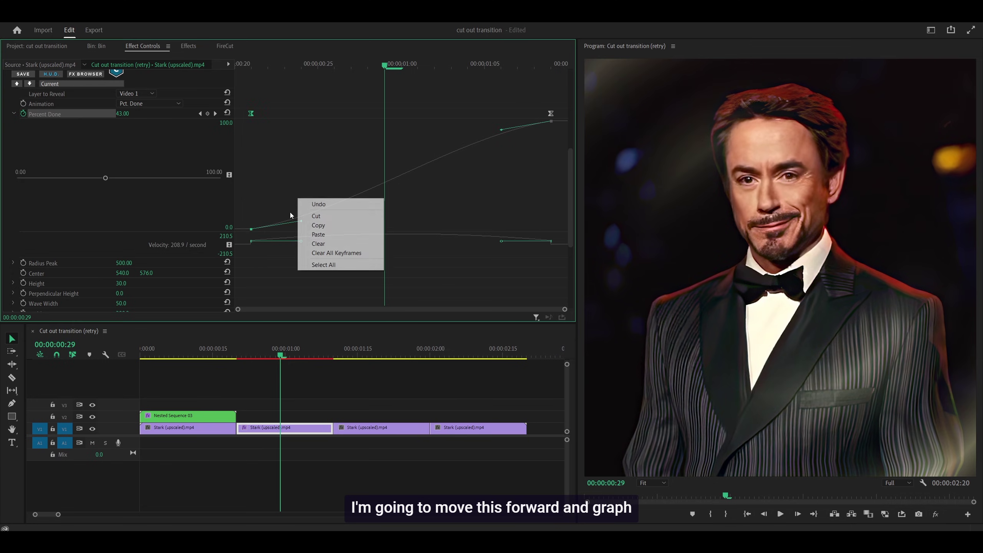
pyautogui.click(279, 190)
pyautogui.click(251, 114)
pyautogui.moveTo(302, 224); pyautogui.dragTo(251, 200)
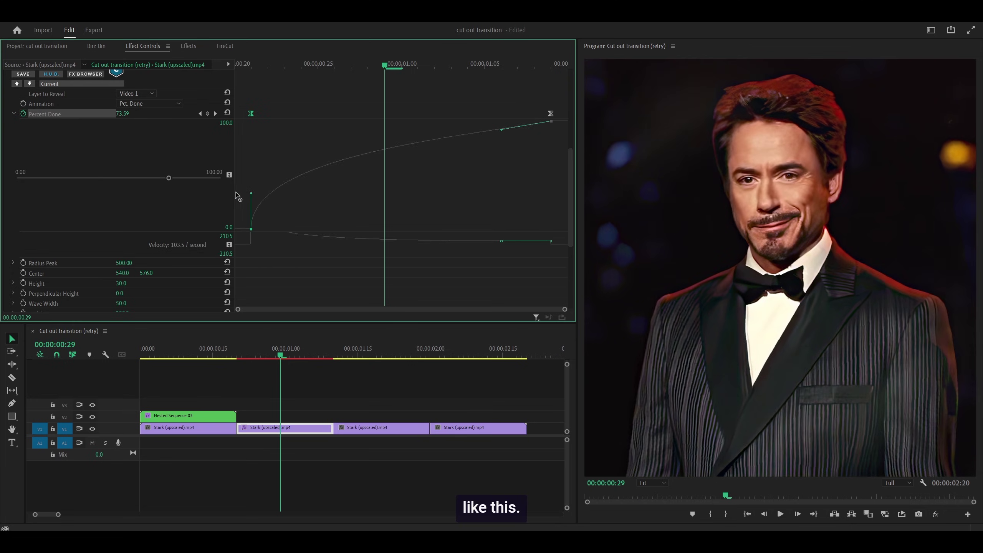
# Check the ripple around its first frames and move the first Percent Done keyframe back to the clip's start.
pyautogui.click(251, 64)
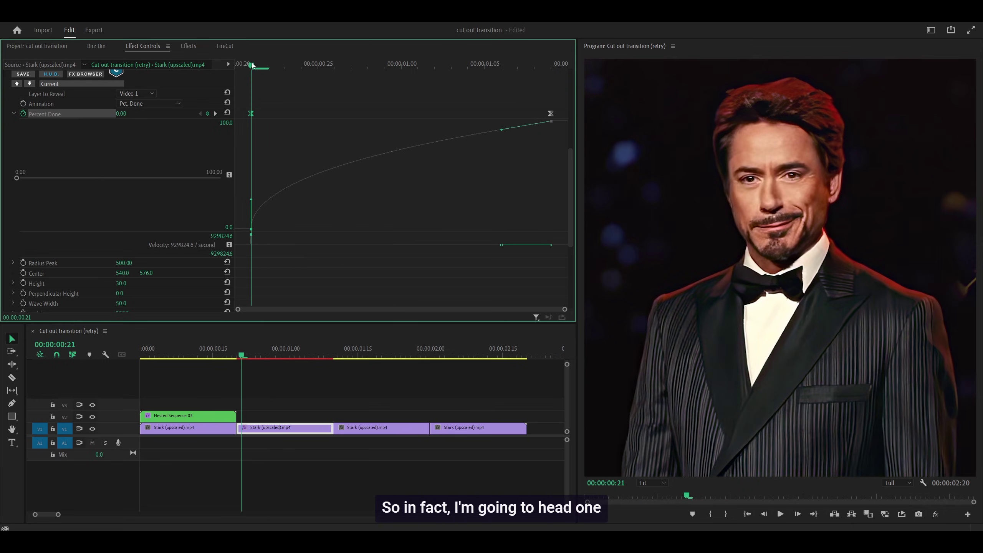
pyautogui.press('Right')
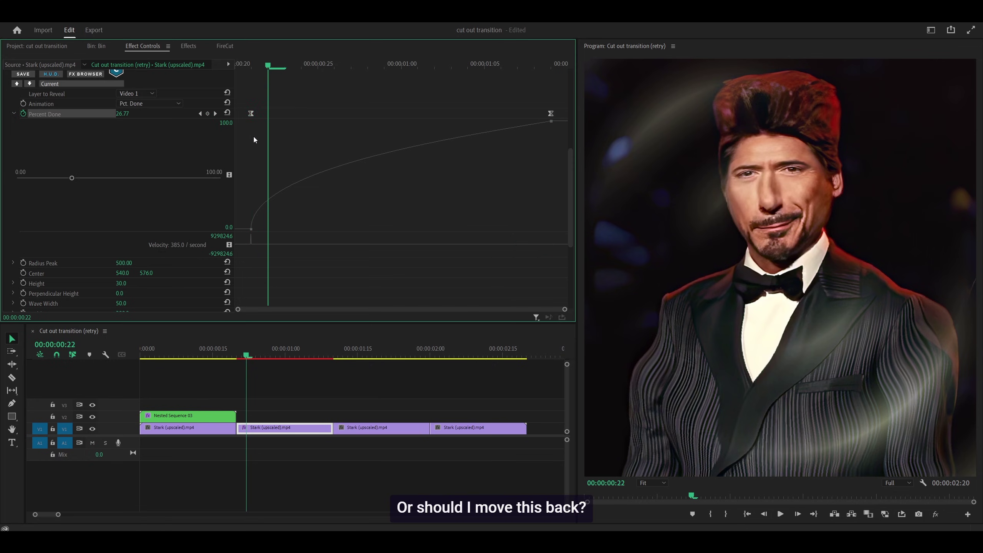
pyautogui.moveTo(251, 114); pyautogui.dragTo(236, 113)
pyautogui.click(237, 65)
pyautogui.click(321, 110)
pyautogui.press('Right')
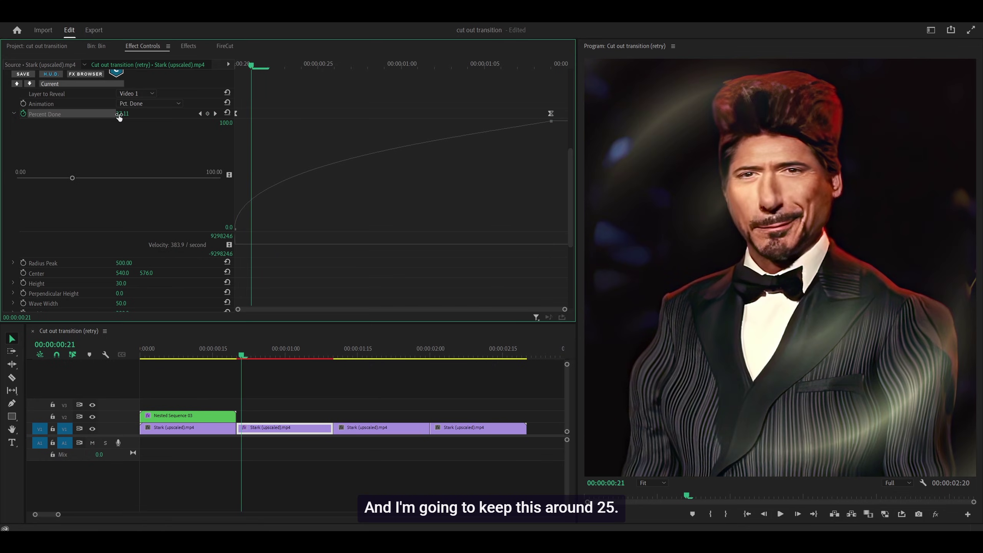
# Lengthen the last Percent Done keyframe's curve handle and lower the first one's so frame 00:00:00:21 sits near 26.
pyautogui.click(550, 114)
pyautogui.moveTo(499, 132); pyautogui.dragTo(454, 124)
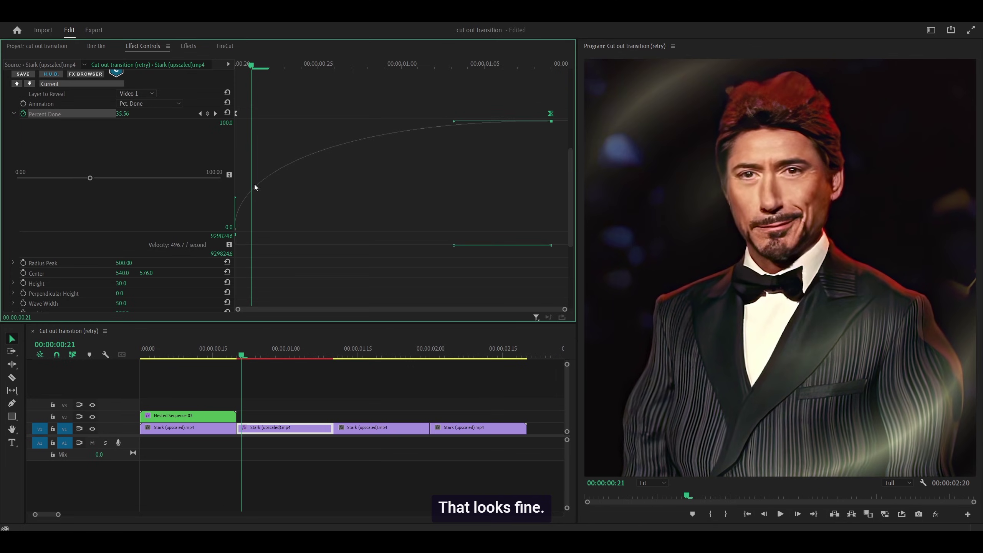
pyautogui.moveTo(235, 198); pyautogui.dragTo(233, 205)
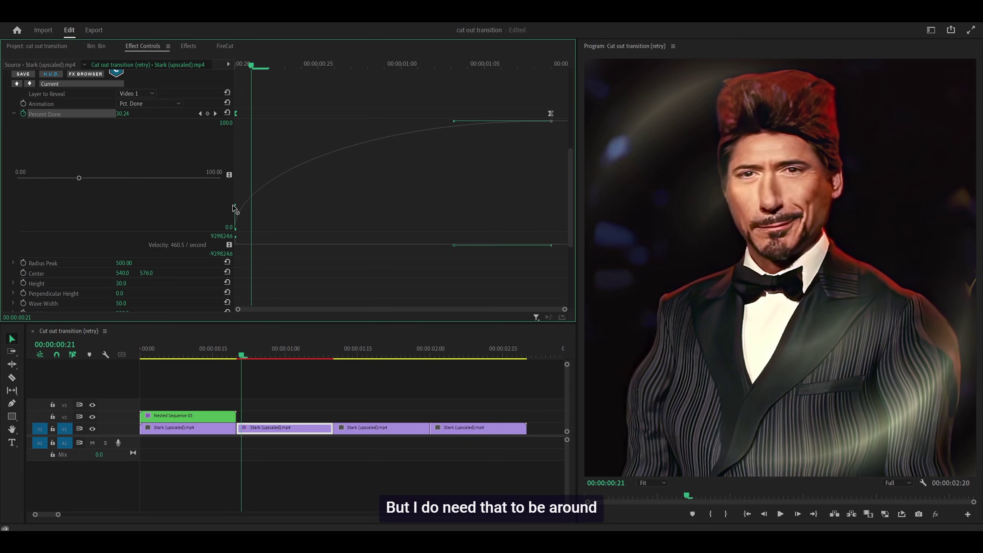
pyautogui.moveTo(455, 123); pyautogui.dragTo(476, 122)
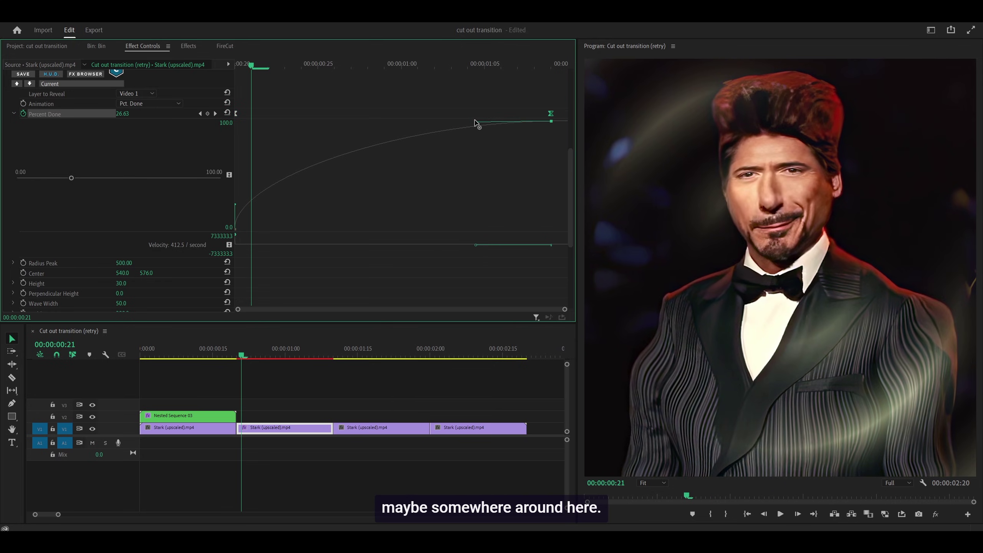
pyautogui.click(381, 104)
# Check the end of the ripple at 00:00:01:07 and move the last Percent Done keyframe out to the clip's end.
pyautogui.moveTo(250, 66); pyautogui.dragTo(518, 65)
pyautogui.press('space')
pyautogui.moveTo(550, 114); pyautogui.dragTo(570, 114)
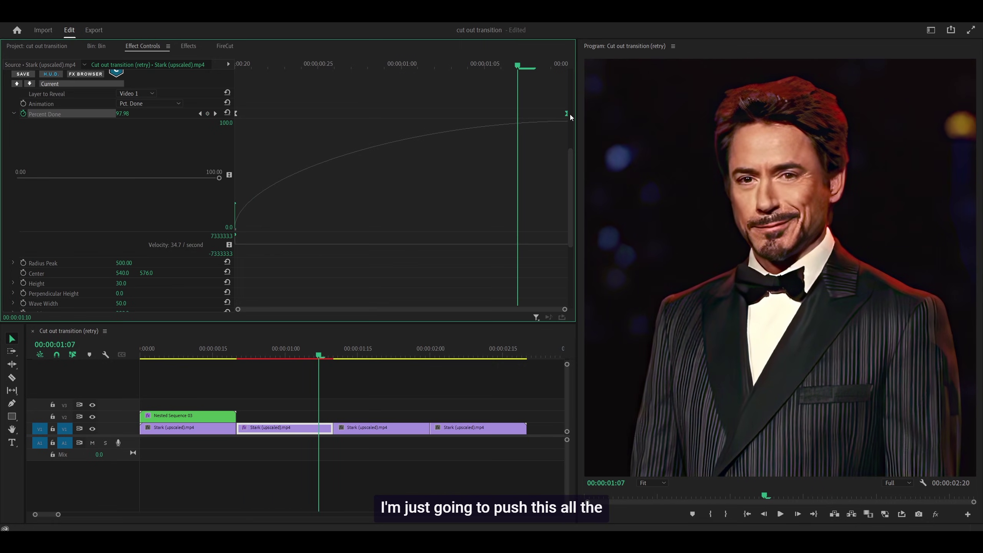
# Play back the cutout and ripple dissolve across the first two clips.
pyautogui.click(334, 401)
pyautogui.press('-')
pyautogui.moveTo(197, 355); pyautogui.dragTo(148, 354)
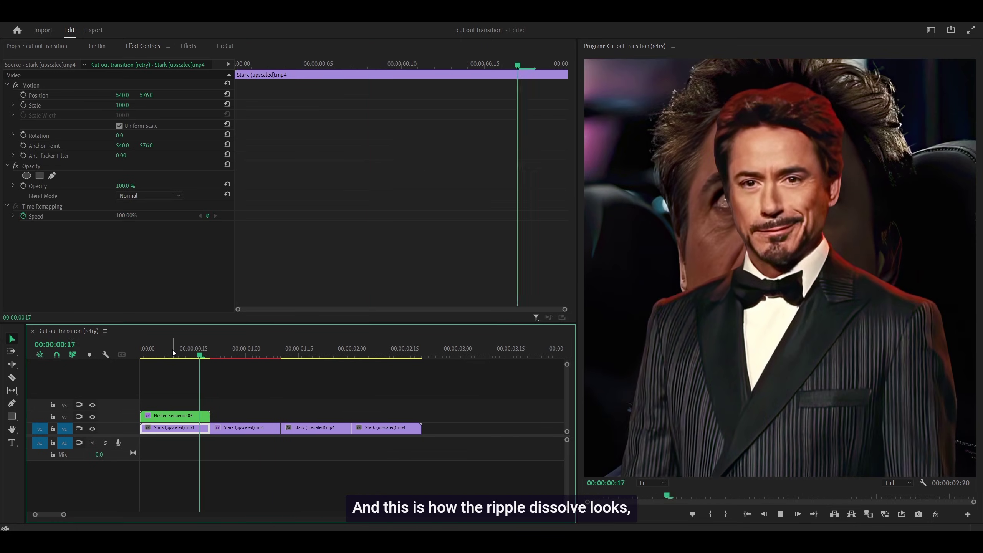
pyautogui.click(198, 355)
pyautogui.press('space')
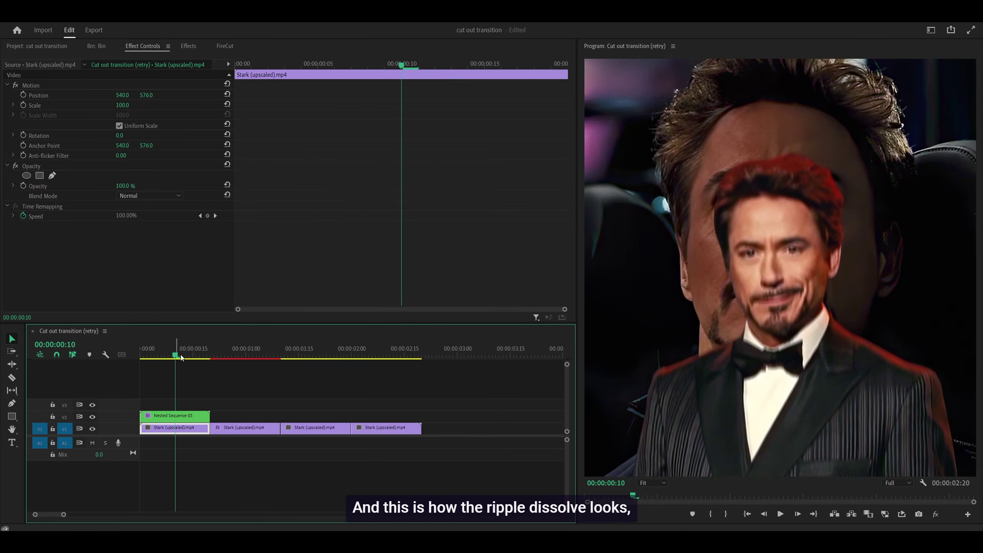
pyautogui.click(214, 354)
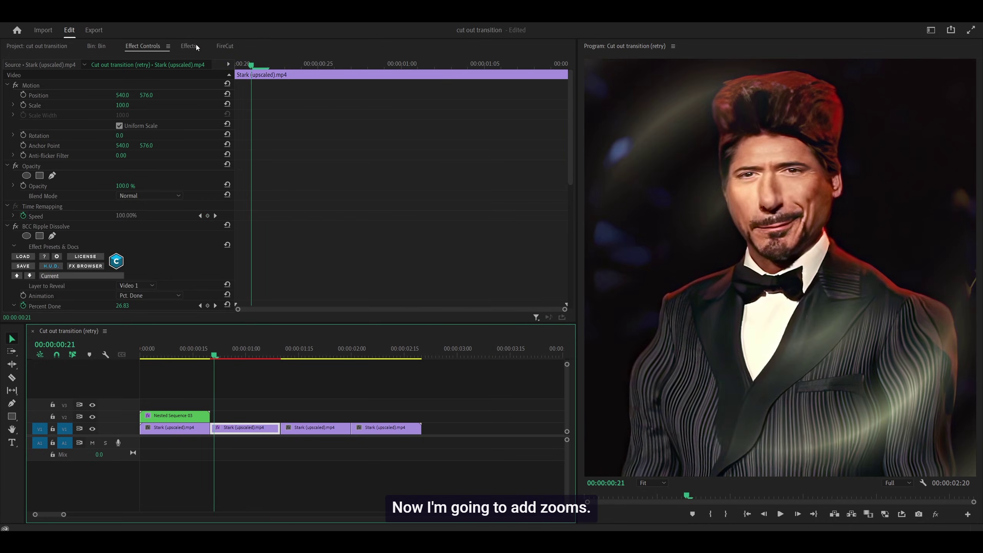
# Create a 1080 x 1152 adjustment layer at 30 fps and place it above the second clip on the track beside the nested sequence.
pyautogui.click(40, 46)
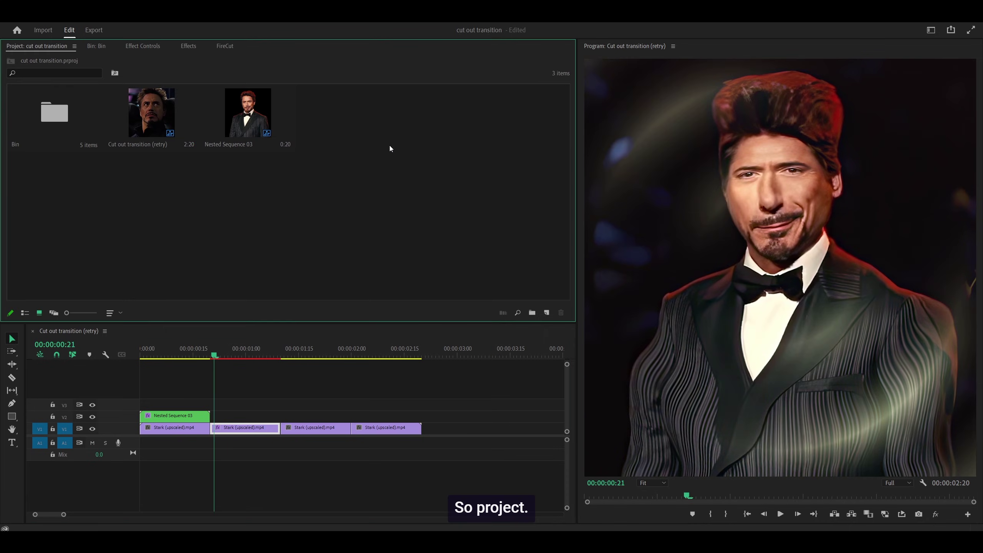
pyautogui.rightClick(381, 124)
pyautogui.moveTo(411, 163)
pyautogui.click(521, 187)
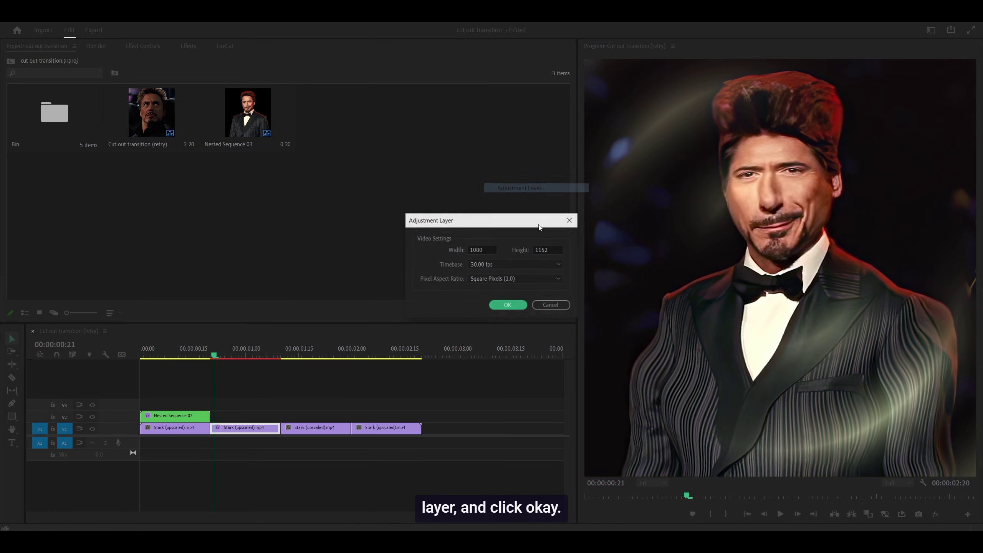
pyautogui.click(508, 306)
pyautogui.moveTo(350, 123); pyautogui.dragTo(276, 410)
# Search the effects for "blurmo" and apply S_BlurMoCurves to the adjustment layer.
pyautogui.click(141, 46)
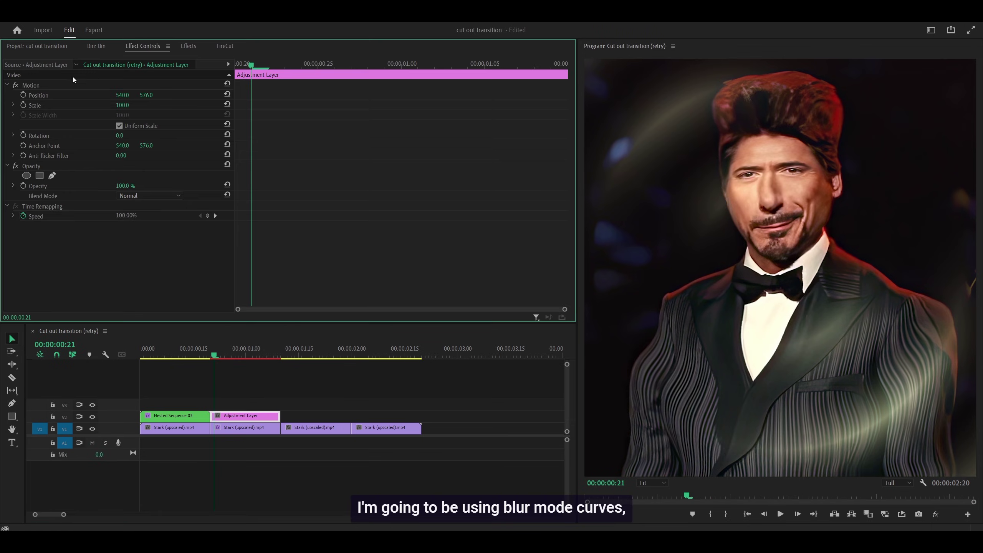
pyautogui.click(188, 46)
pyautogui.write('bl')
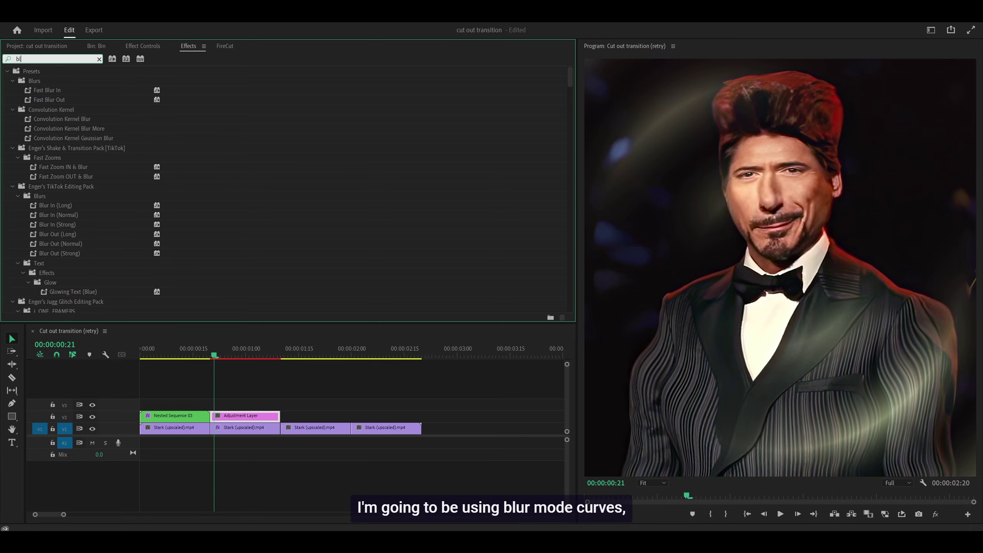
pyautogui.write('urmo')
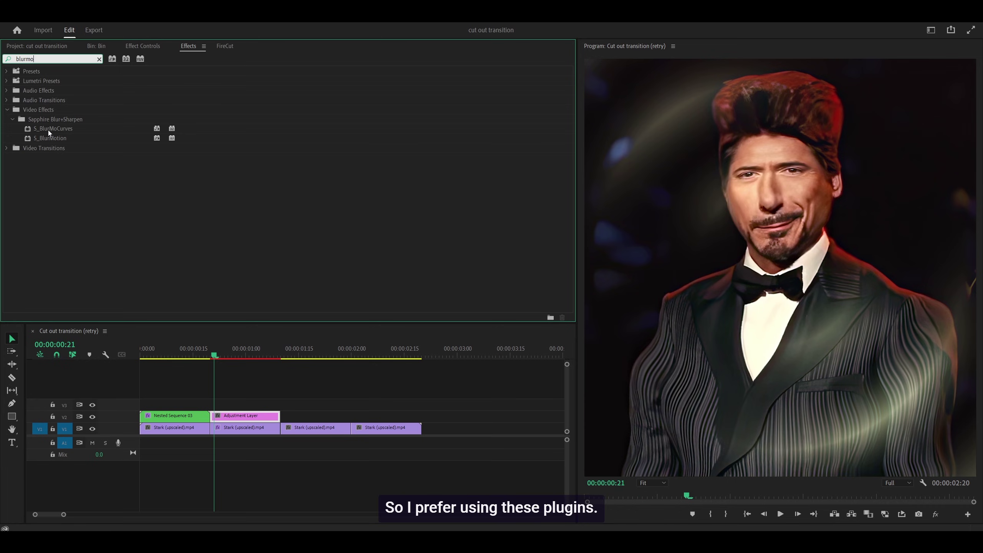
pyautogui.moveTo(48, 127); pyautogui.dragTo(235, 419)
pyautogui.click(129, 45)
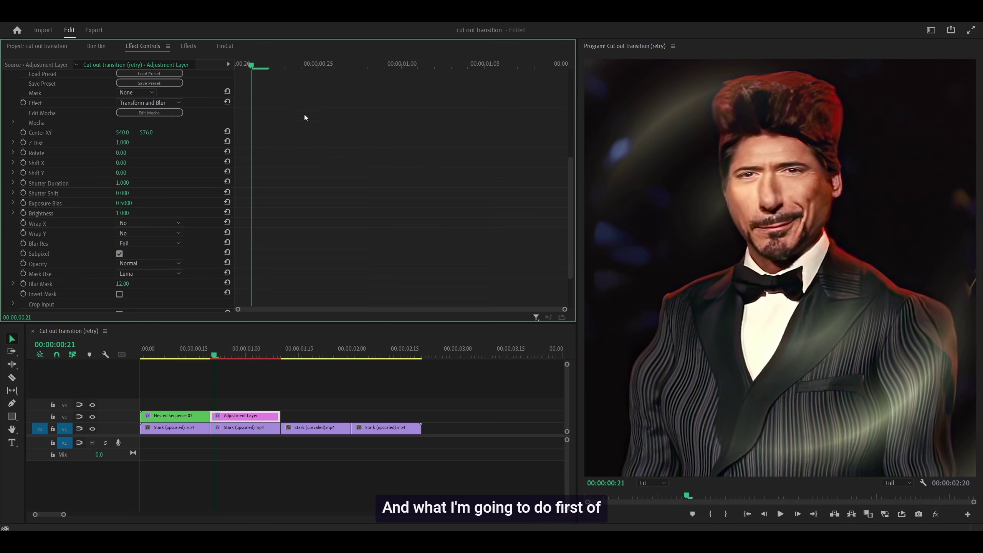
# Move the S_BlurMoCurves center up to the face by setting the Y value of Center XY to 250.
pyautogui.click(43, 131)
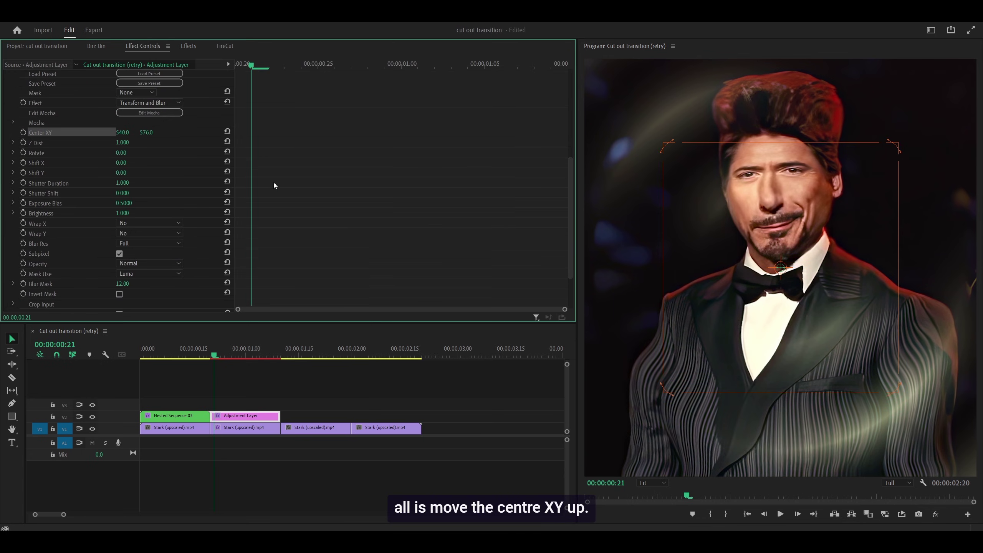
pyautogui.moveTo(149, 132)
pyautogui.mouseDown()
pyautogui.moveTo(84, 132)
pyautogui.moveTo(133, 132)
pyautogui.mouseUp()
pyautogui.click(151, 132)
pyautogui.write('250')
pyautogui.press('Return')
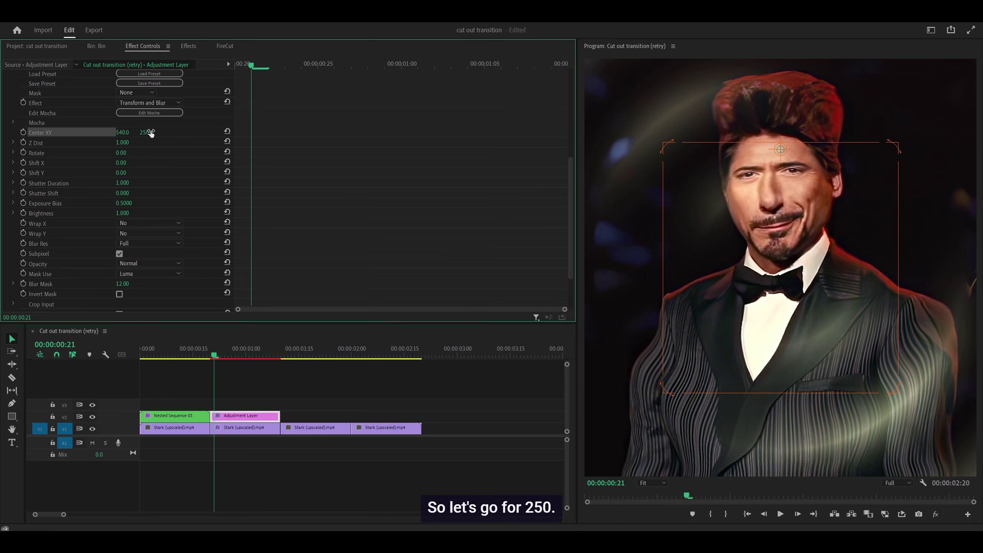
# Keyframe Z Dist at 1.000 on the adjustment layer's first frame, 00:00:00:20.
pyautogui.press('Left')
pyautogui.click(23, 143)
pyautogui.press('=')
pyautogui.press('=')
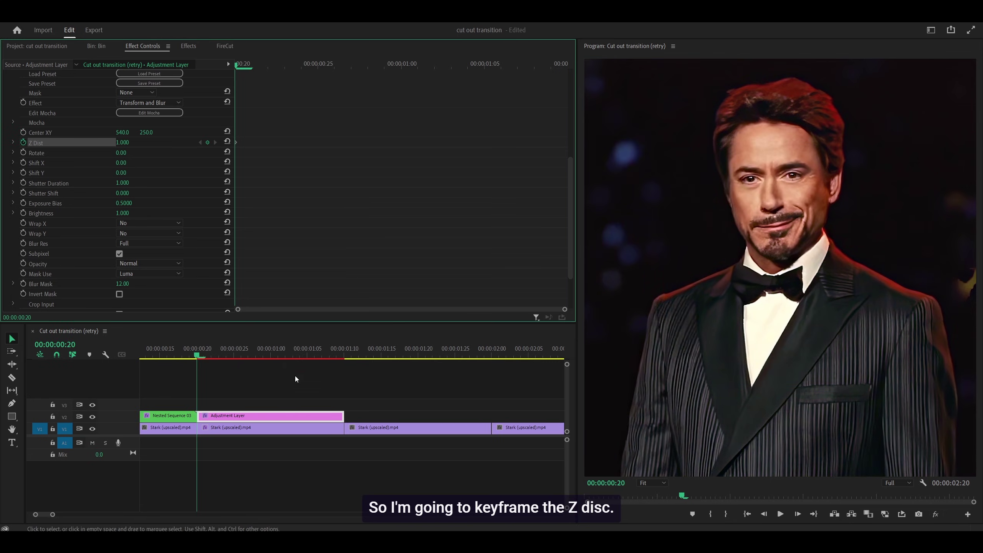
# Keyframe Z Dist on the adjustment layer's last frame, 00:00:01:09, trying 0.8 and settling on 0.9.
pyautogui.click(342, 352)
pyautogui.press('Left')
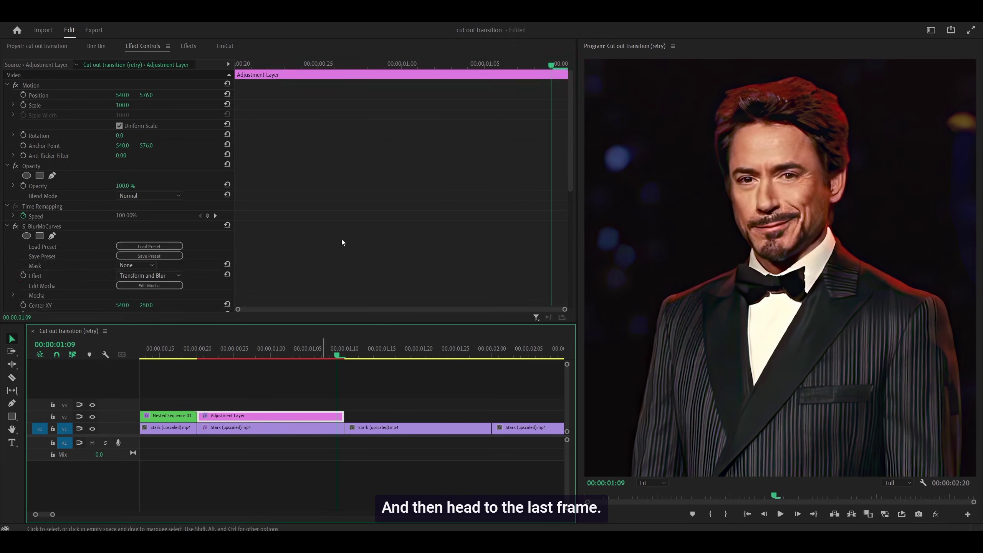
pyautogui.scroll(-3, 342, 242)
pyautogui.click(128, 229)
pyautogui.press('BackSpace')
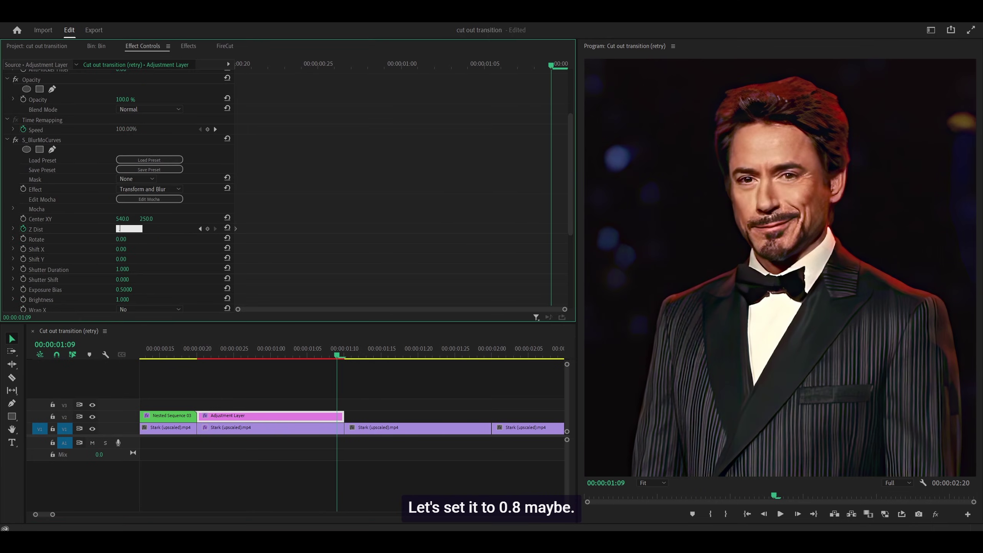
pyautogui.write('.8')
pyautogui.press('Return')
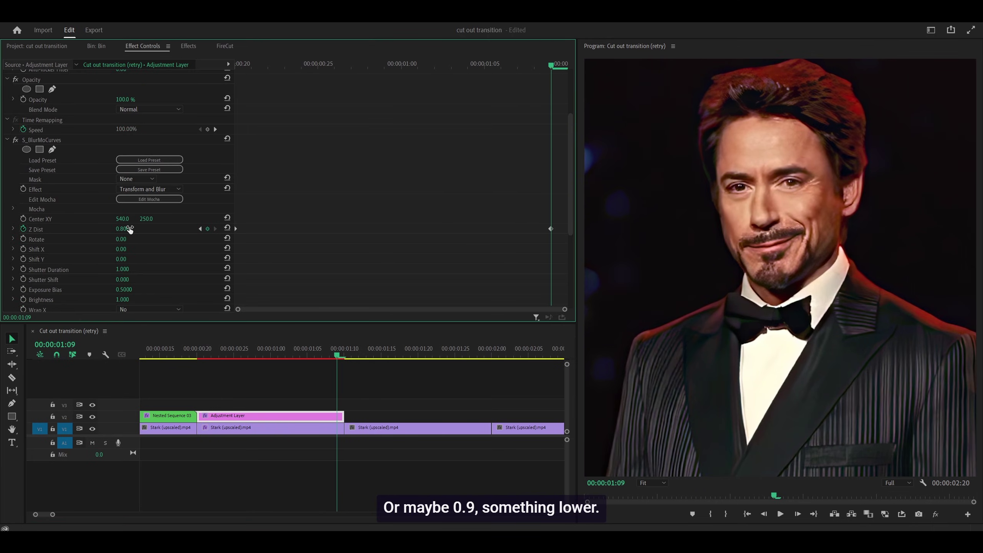
pyautogui.click(130, 229)
pyautogui.write('.9')
pyautogui.press('Return')
# Expand the Z Dist graph and lengthen the last keyframe's incoming velocity handle at about zero velocity for a slow finish.
pyautogui.scroll(-3, 342, 123)
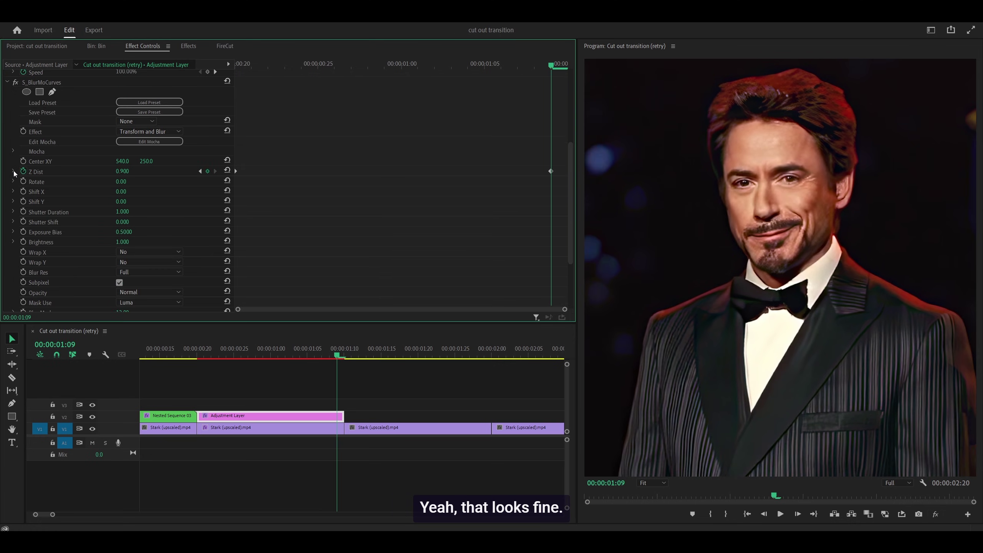
pyautogui.click(14, 171)
pyautogui.press('Left')
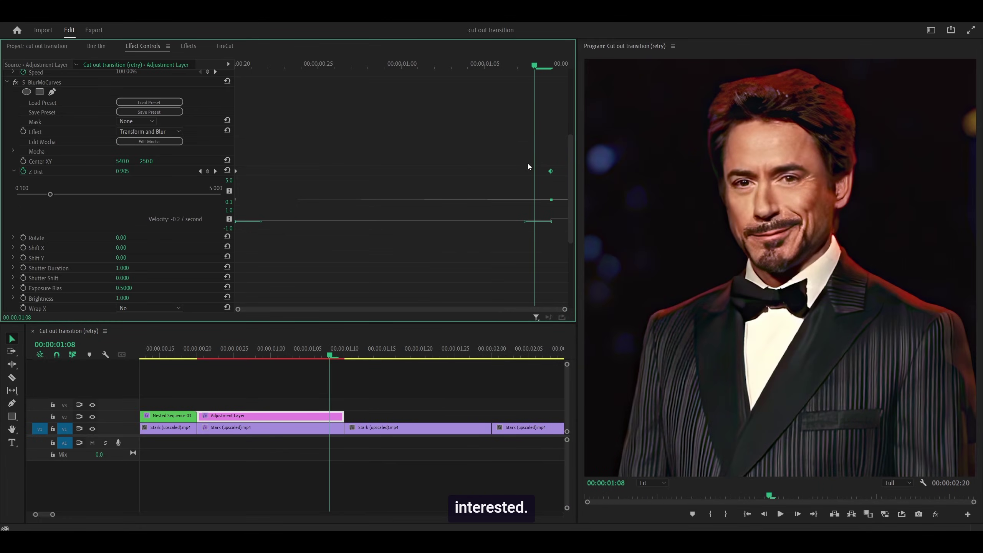
pyautogui.moveTo(525, 224); pyautogui.dragTo(342, 220)
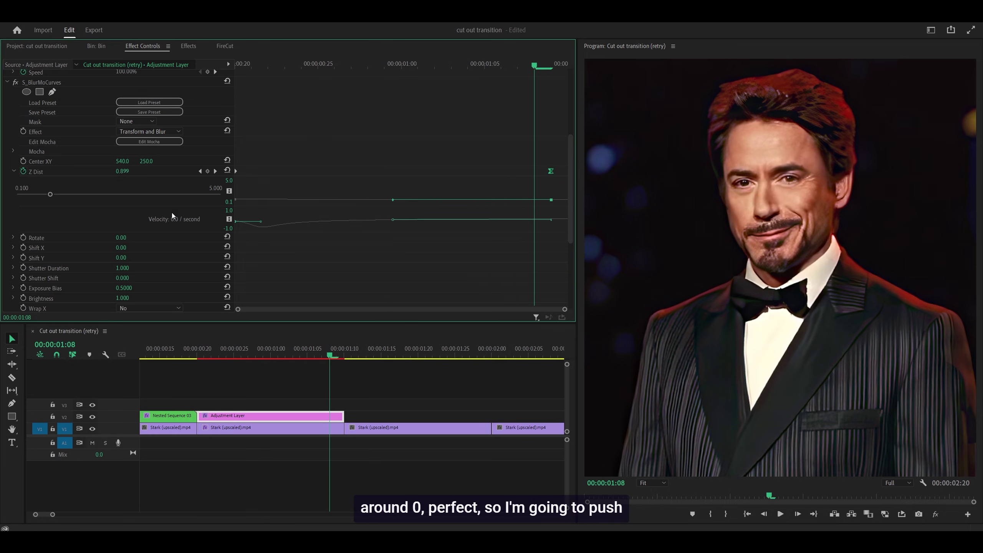
# Move the last Z Dist keyframe to the very end of the adjustment layer.
pyautogui.click(344, 112)
pyautogui.moveTo(551, 171); pyautogui.dragTo(568, 172)
pyautogui.click(267, 79)
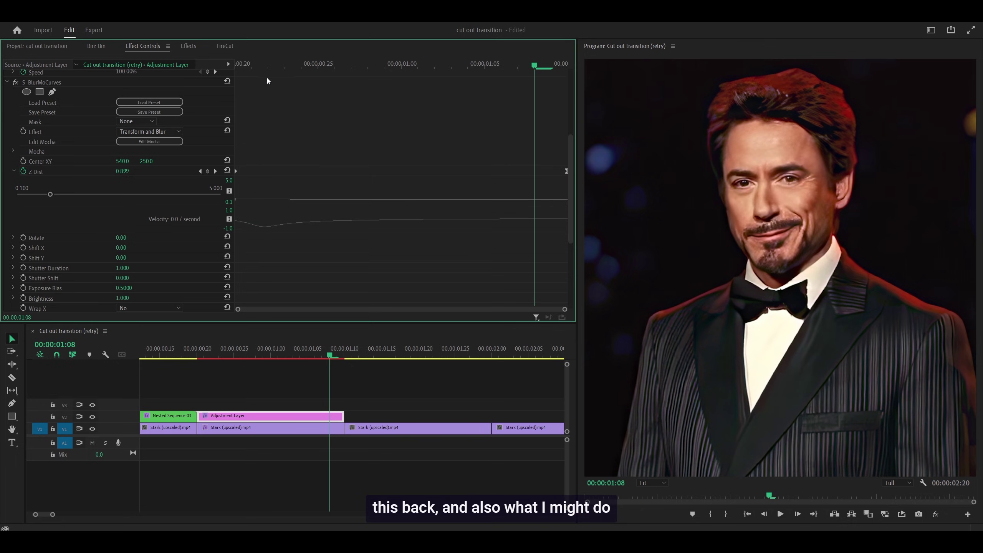
# Shorten the first Z Dist keyframe's outgoing velocity handle so the zoom starts faster.
pyautogui.press('Up')
pyautogui.press('Right')
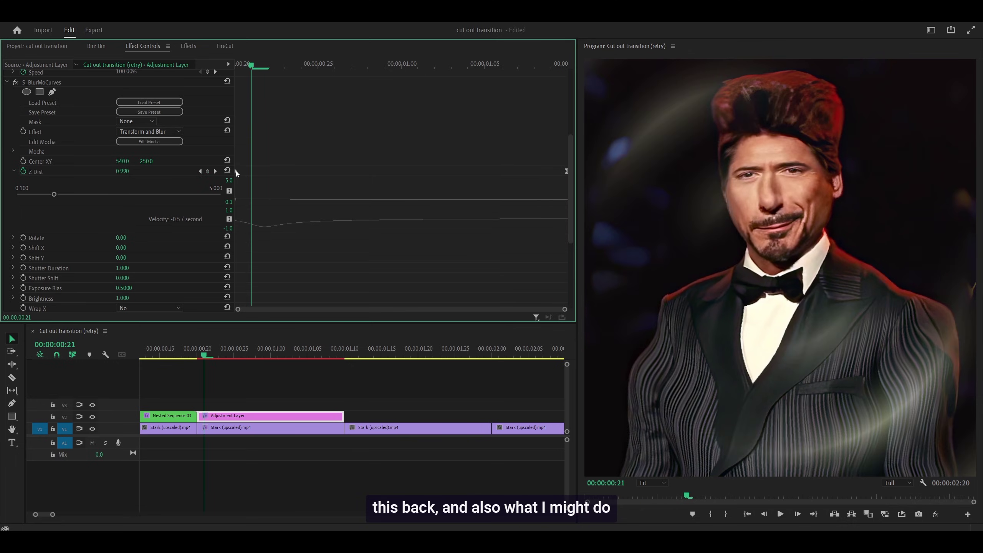
pyautogui.moveTo(263, 222); pyautogui.dragTo(255, 224)
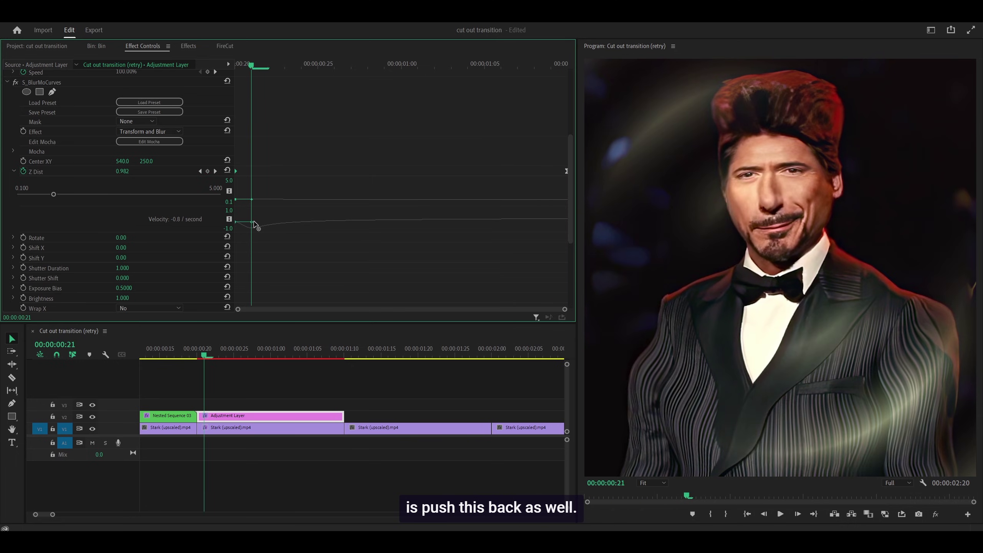
pyautogui.click(296, 161)
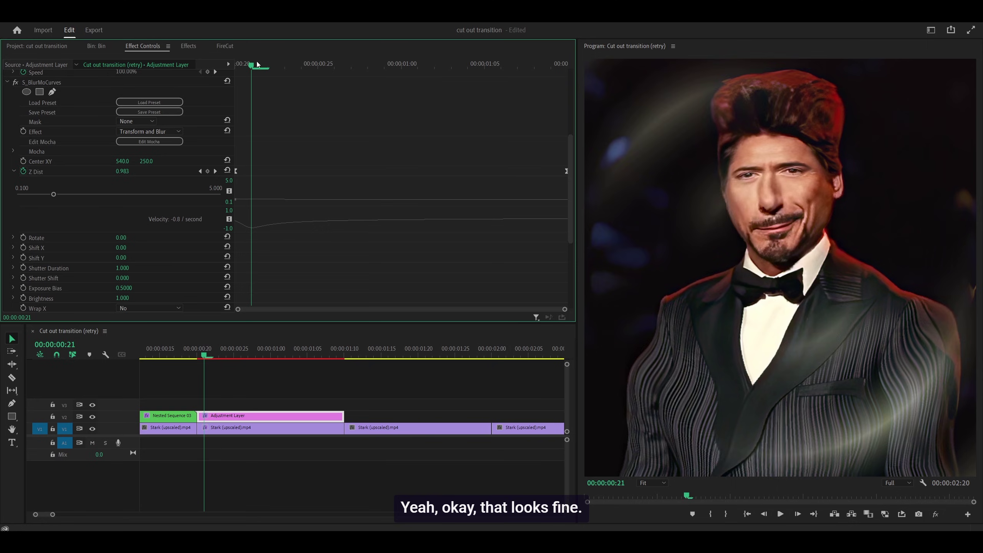
# Return to the adjustment layer's first frame, collapse the existing blur effect and apply a second S_BlurMoCurves to the layer.
pyautogui.moveTo(258, 64); pyautogui.dragTo(37, 93)
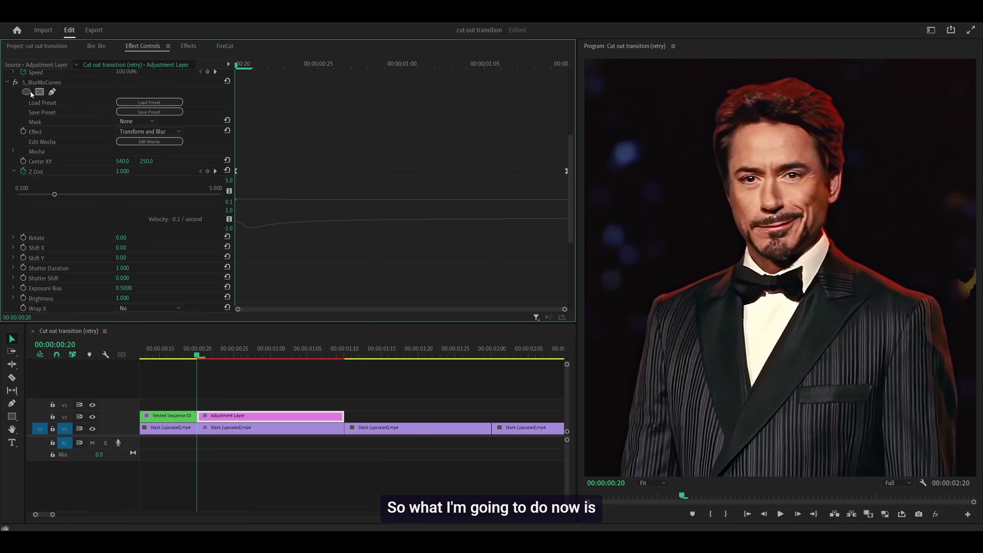
pyautogui.click(7, 83)
pyautogui.click(189, 46)
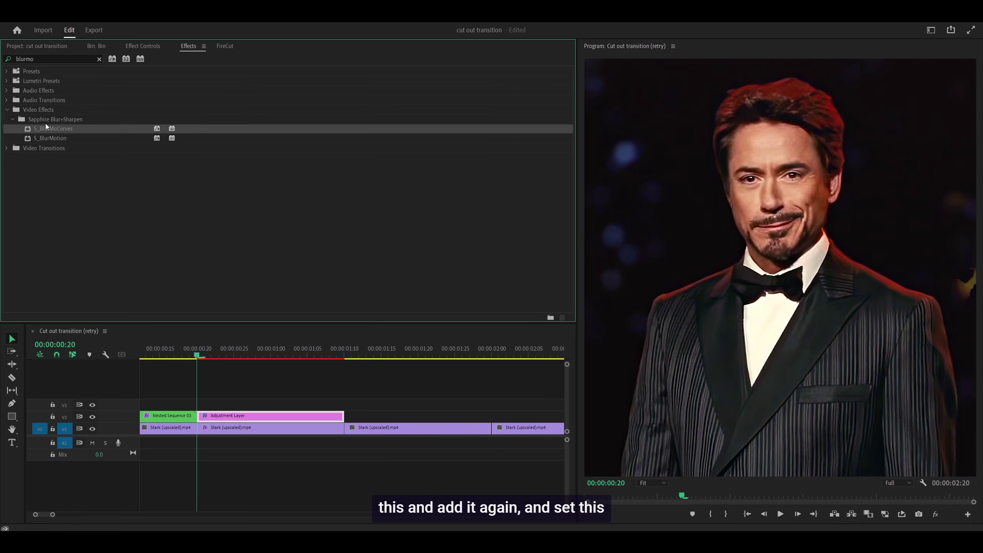
pyautogui.moveTo(250, 359); pyautogui.dragTo(251, 416)
pyautogui.click(154, 45)
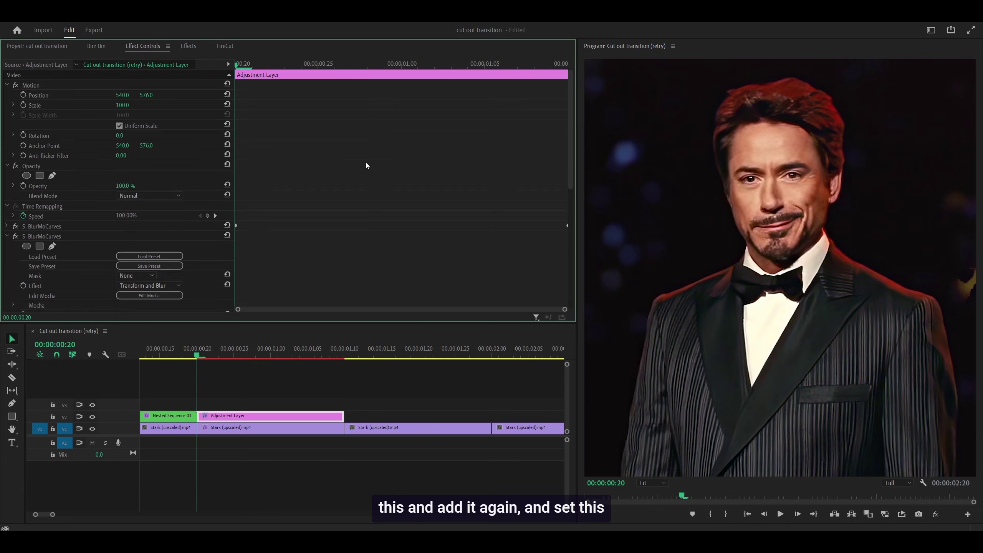
# Set the Y value of Center XY to 250 in the second S_BlurMoCurves.
pyautogui.click(146, 182)
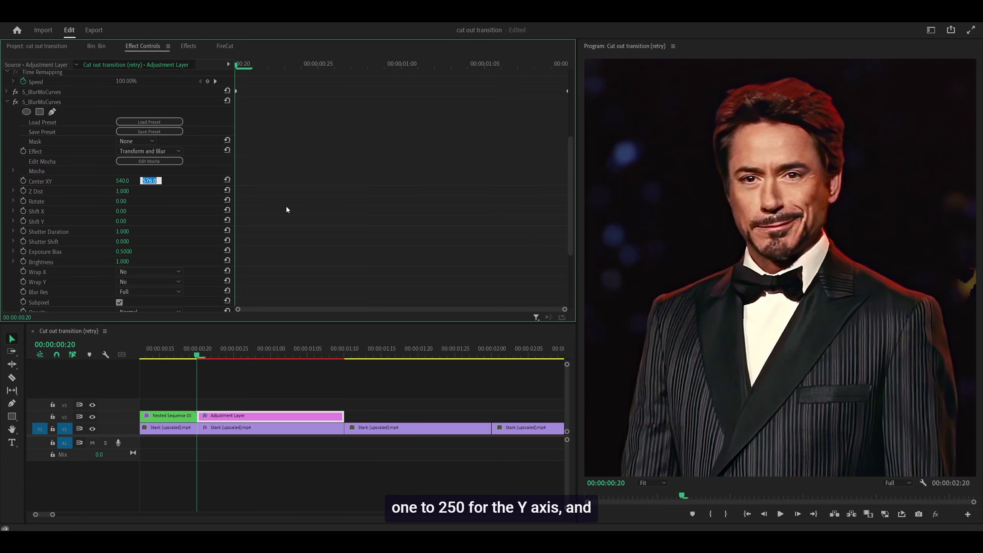
pyautogui.write('250')
pyautogui.press('Return')
# Keyframe the second effect's Z Dist at 1.000 on the layer's first frame and at 0.8 on its last frame, 00:00:01:09.
pyautogui.scroll(-3, 376, 204)
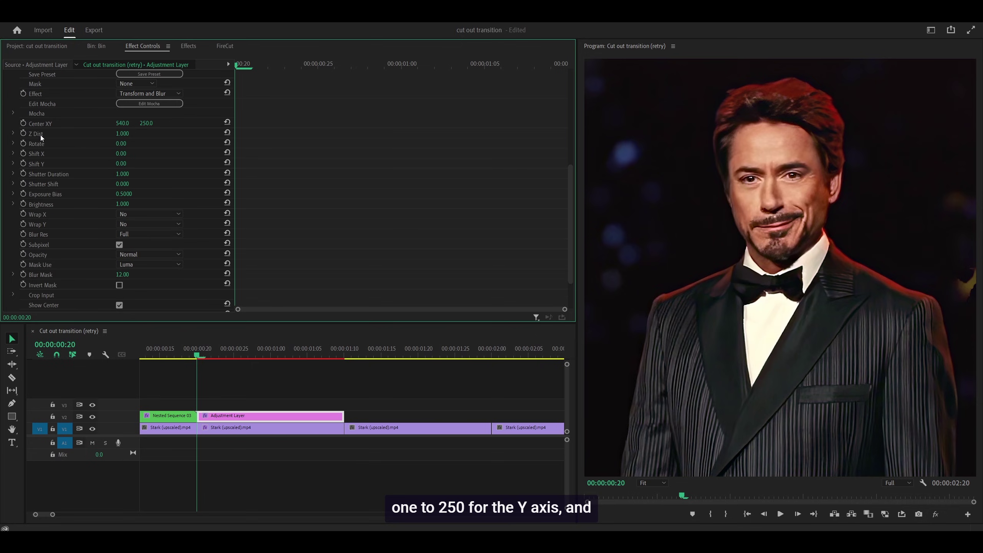
pyautogui.click(23, 133)
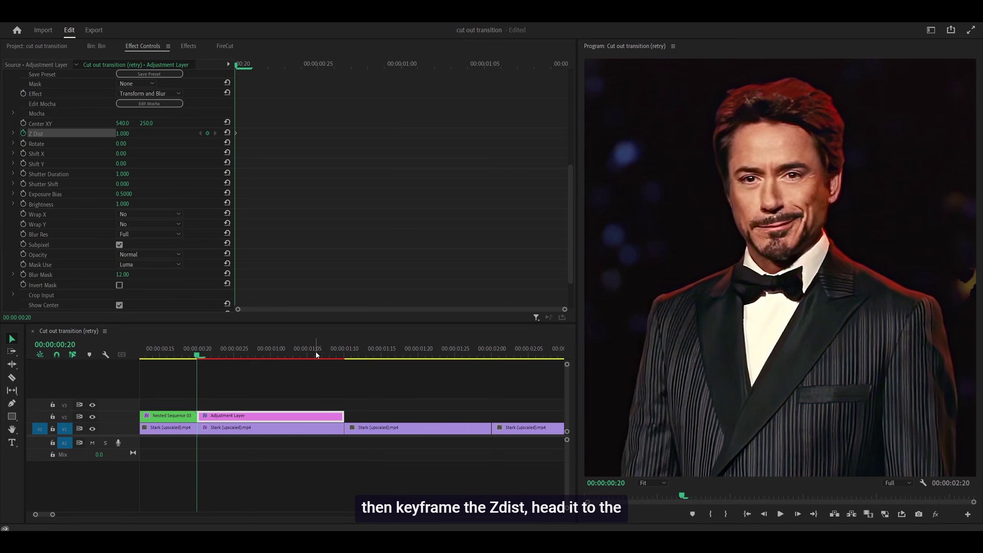
pyautogui.moveTo(316, 353); pyautogui.dragTo(339, 354)
pyautogui.click(117, 134)
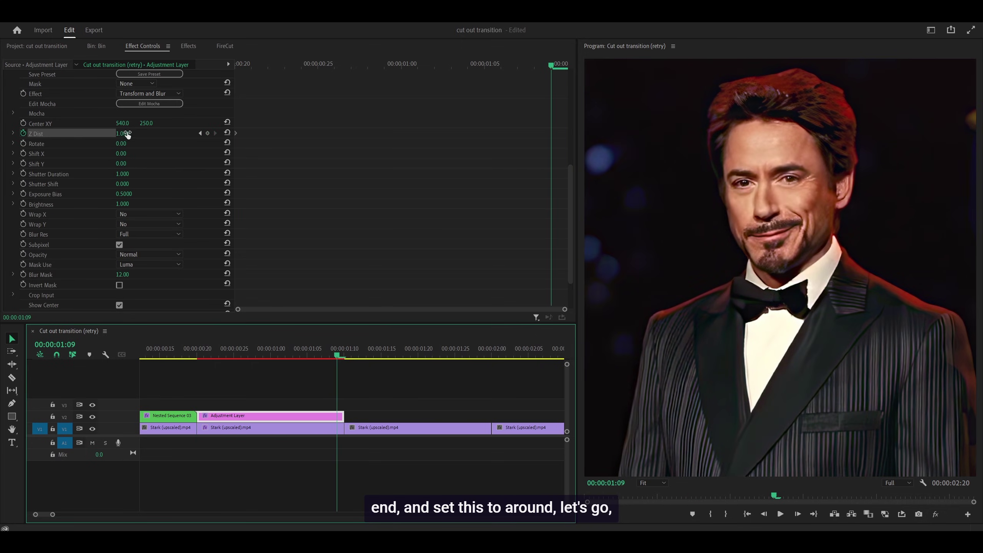
pyautogui.press('BackSpace')
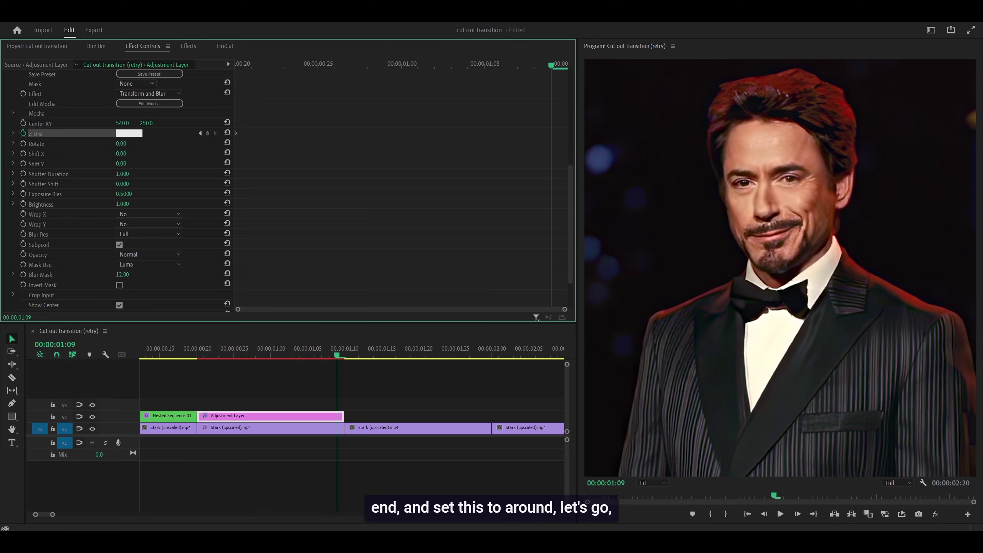
pyautogui.write('0.8')
pyautogui.press('Return')
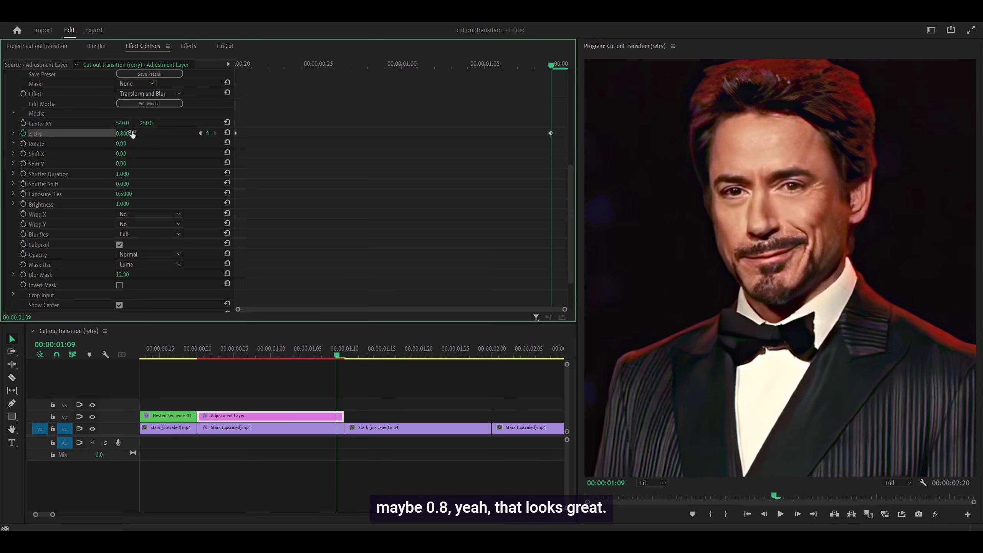
# Save the project and ease the second effect's first Z Dist keyframe to zero velocity, lengthening its outgoing handle to about mid-layer.
pyautogui.hotkey('ctrl', 's')
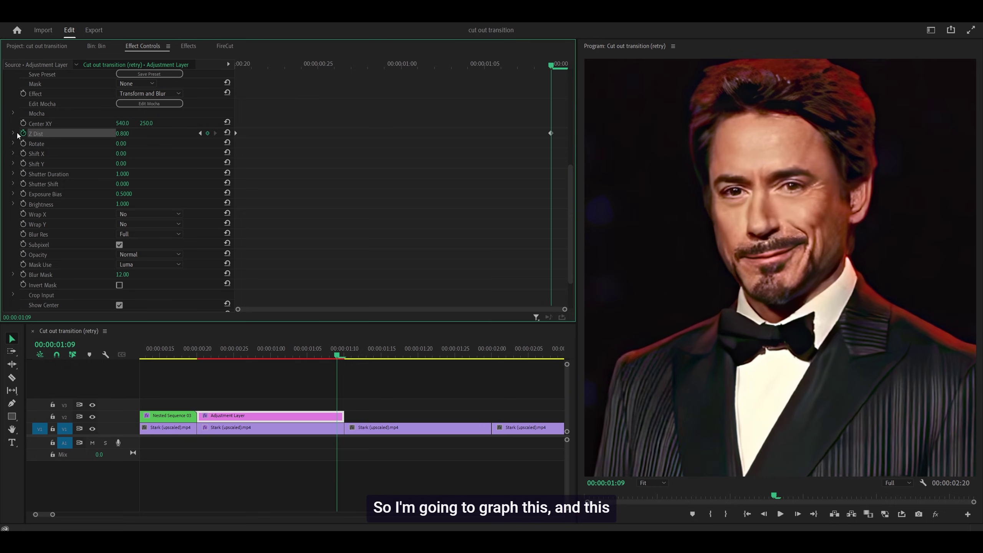
pyautogui.click(13, 134)
pyautogui.click(237, 66)
pyautogui.click(236, 133)
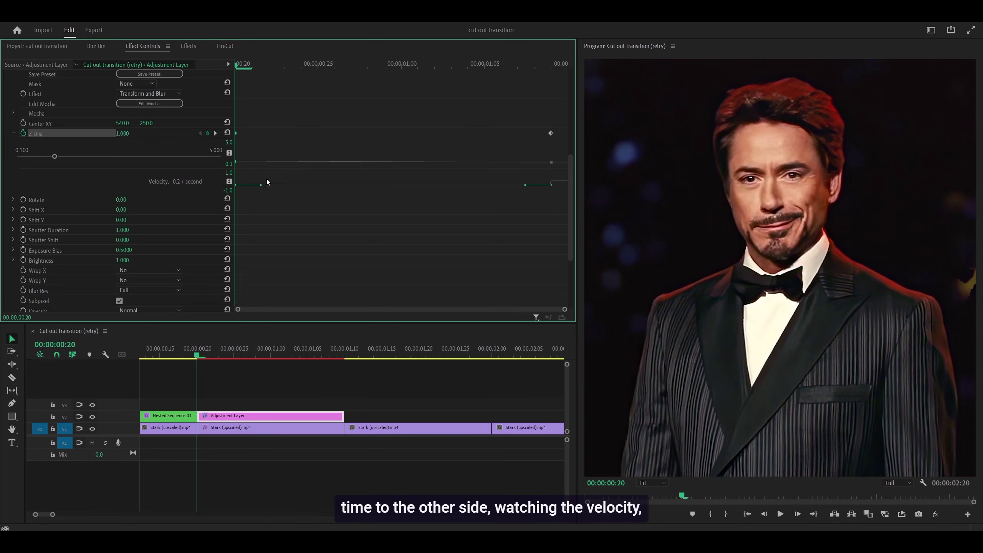
pyautogui.moveTo(254, 187); pyautogui.dragTo(453, 186)
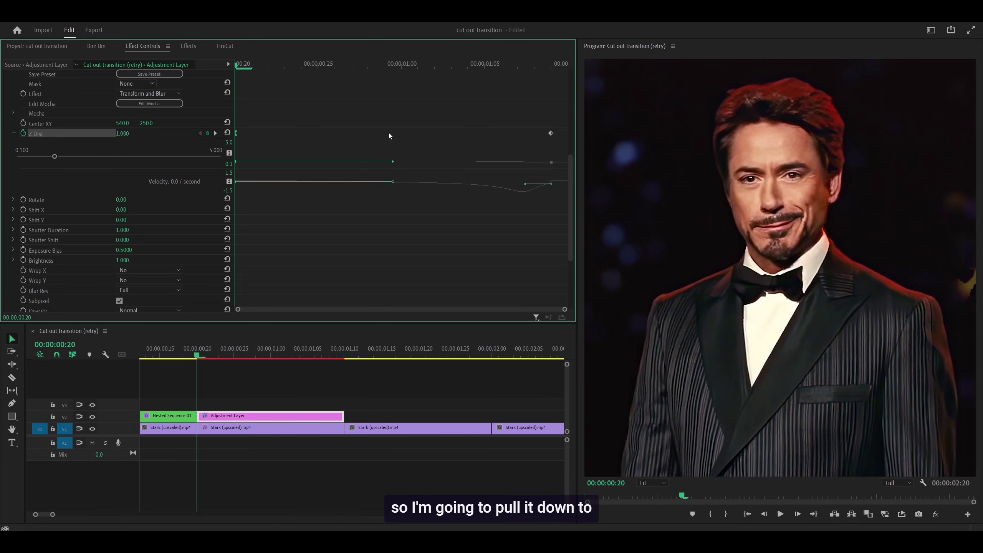
# Ease the last Z Dist keyframe to zero velocity with a shorter incoming handle and move it to the layer's very end.
pyautogui.click(539, 64)
pyautogui.click(538, 64)
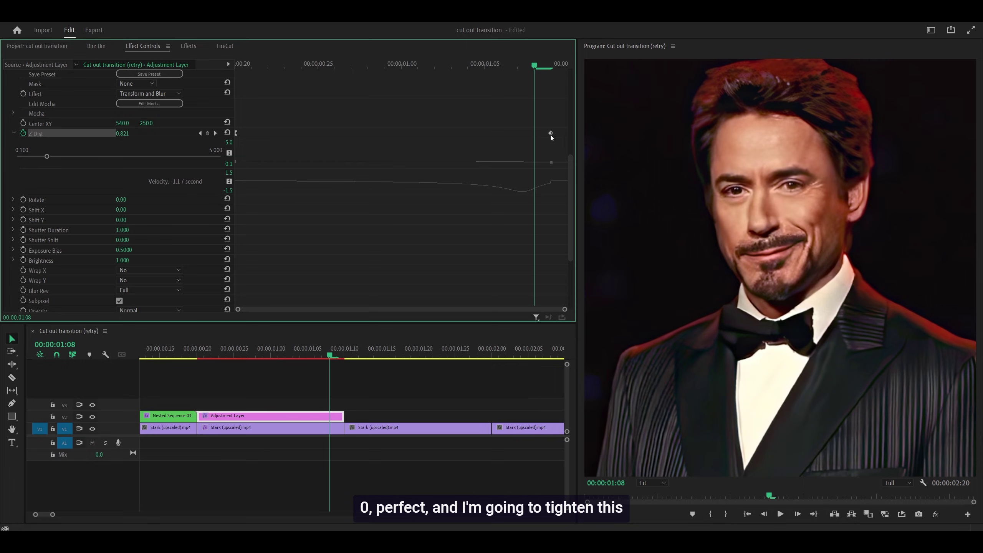
pyautogui.click(550, 133)
pyautogui.moveTo(523, 183); pyautogui.dragTo(534, 183)
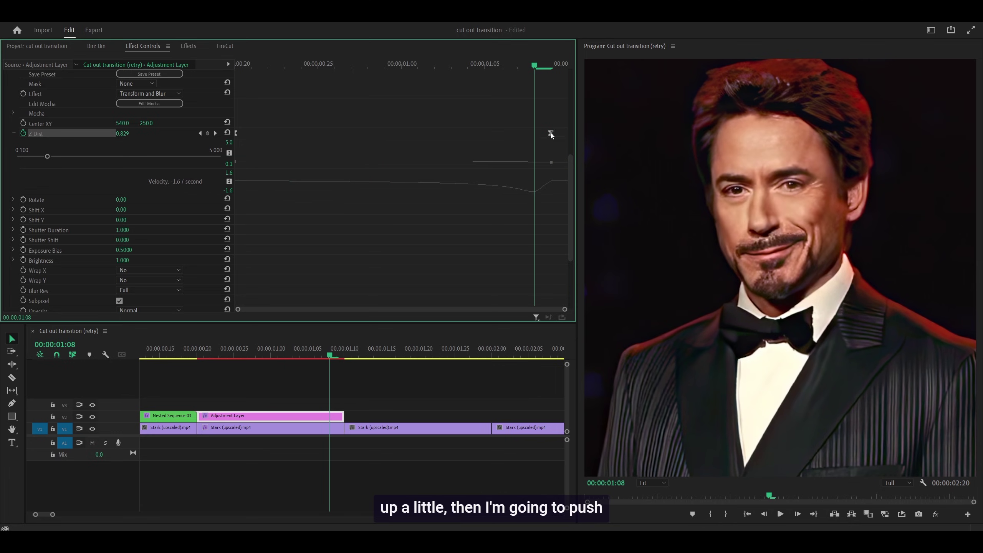
pyautogui.moveTo(551, 133); pyautogui.dragTo(566, 134)
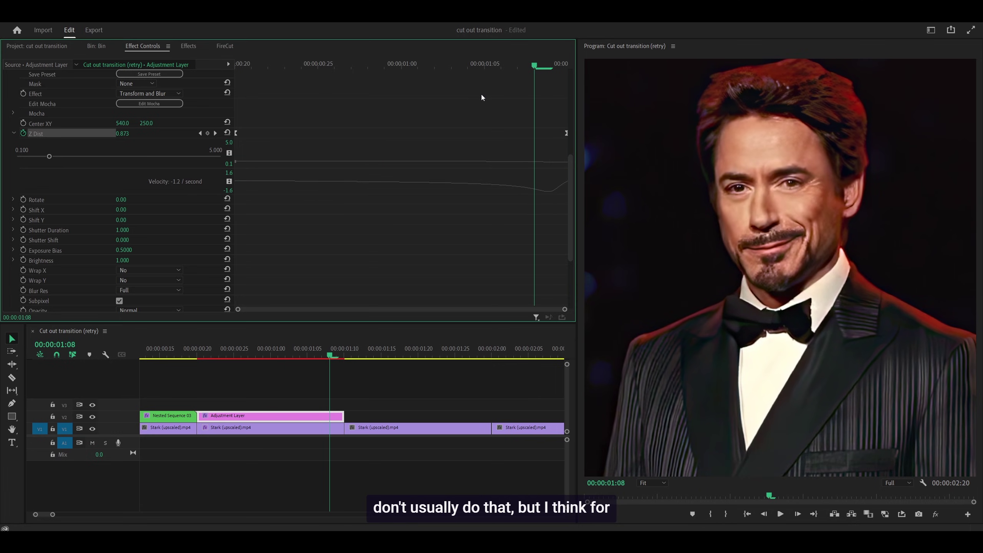
pyautogui.press('Right')
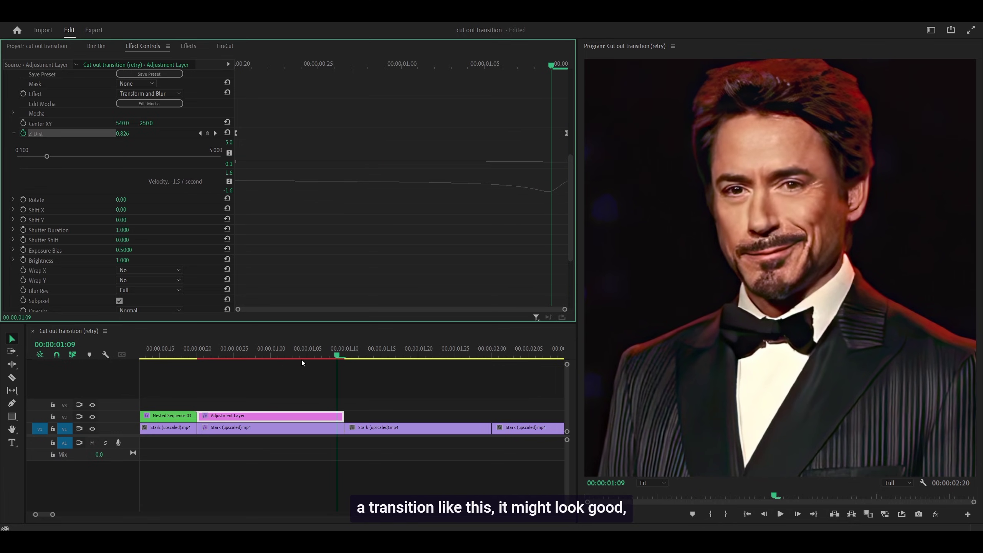
pyautogui.moveTo(329, 354); pyautogui.dragTo(306, 360)
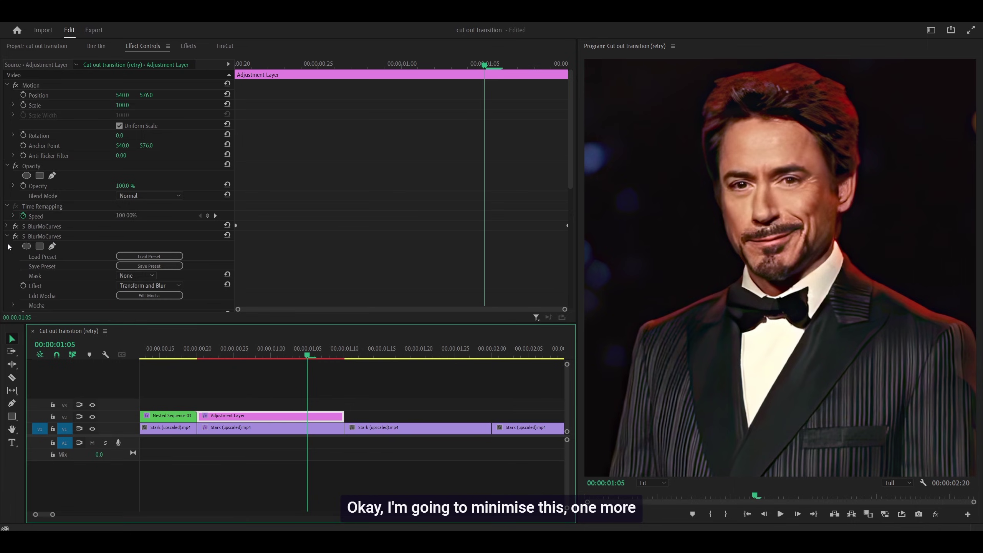
# Collapse the second S_BlurMoCurves, save the project and search the effects for "flash".
pyautogui.click(10, 238)
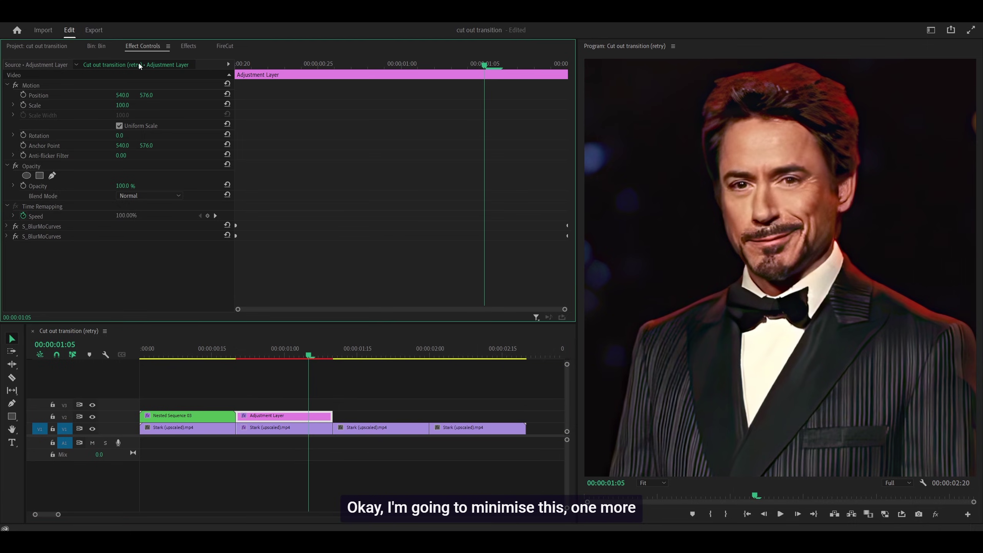
pyautogui.hotkey('ctrl', 's')
pyautogui.click(188, 47)
pyautogui.click(52, 58)
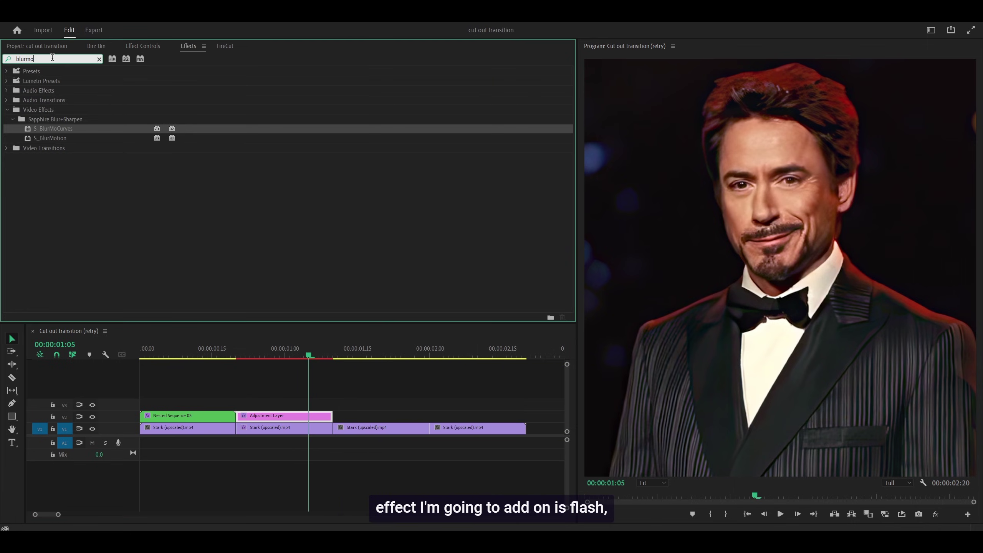
pyautogui.press('BackSpace')
pyautogui.press('BackSpace')
pyautogui.press('BackSpace')
pyautogui.press('BackSpace')
pyautogui.press('BackSpace')
pyautogui.press('BackSpace')
pyautogui.write('flash')
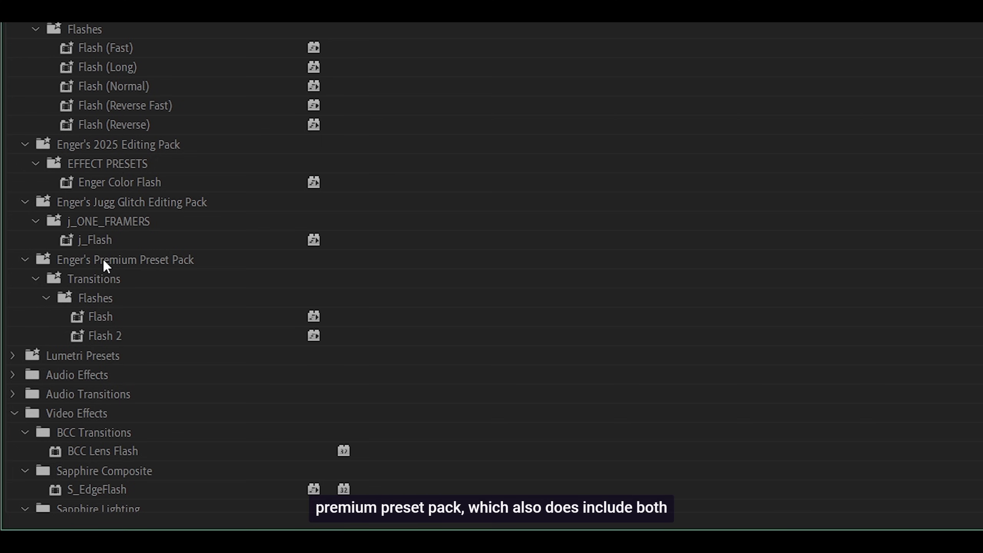
# Locate Enger's Premium Preset Pack among the presets and review the adjustment layer's two S_BlurMoCurves effects.
pyautogui.click(129, 263)
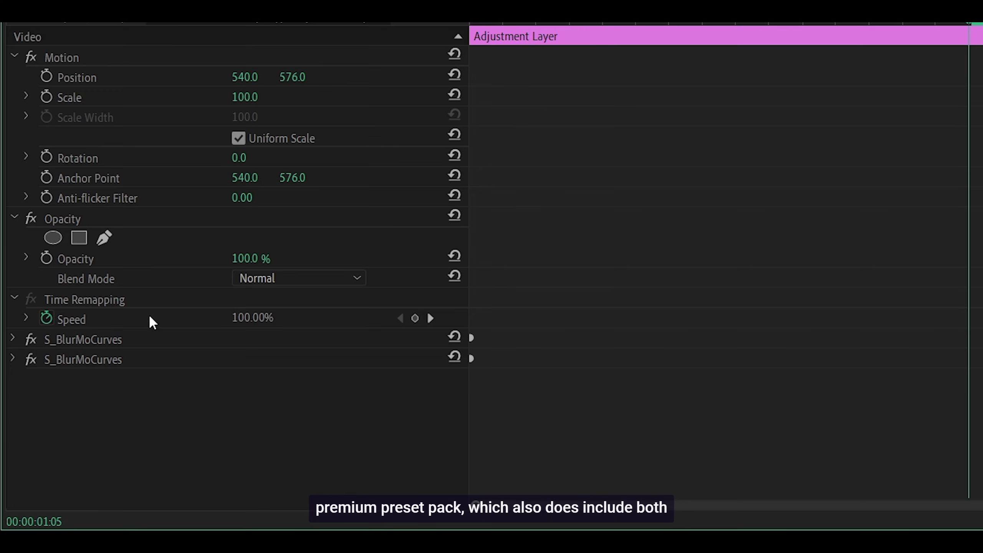
pyautogui.click(87, 339)
pyautogui.keyDown('shift'); pyautogui.click(84, 358); pyautogui.keyUp('shift')
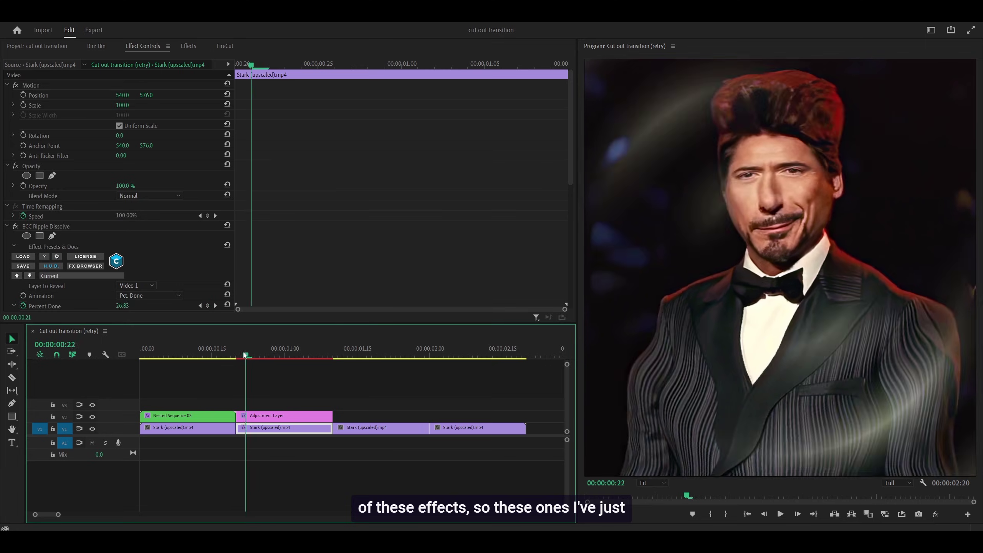
# Apply the Flash preset from Enger's Premium Preset Pack over the second shot and scrub through its opening frames.
pyautogui.moveTo(245, 356)
pyautogui.mouseDown()
pyautogui.moveTo(323, 356)
pyautogui.moveTo(237, 356)
pyautogui.moveTo(256, 355)
pyautogui.mouseUp()
pyautogui.click(282, 415)
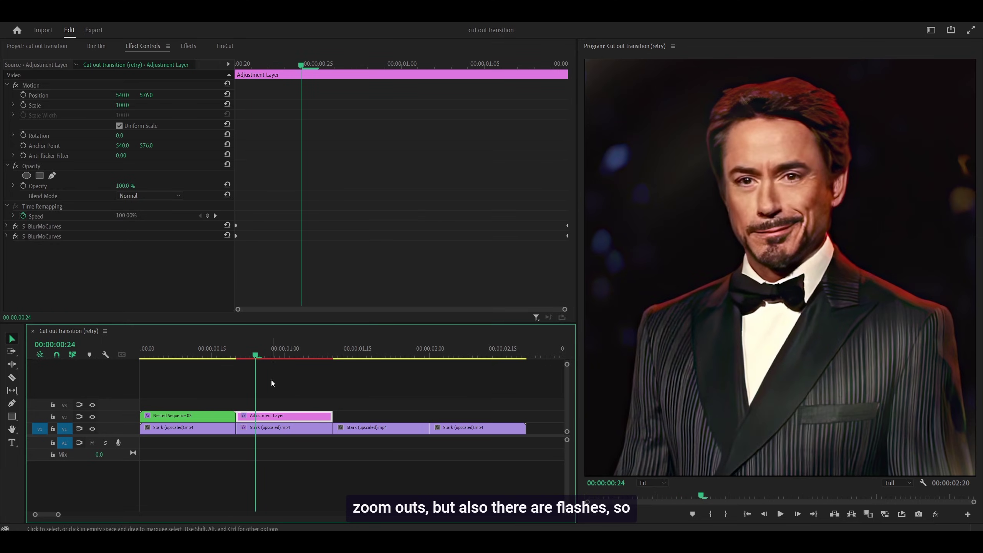
pyautogui.click(189, 45)
pyautogui.moveTo(49, 216); pyautogui.dragTo(266, 427)
pyautogui.click(238, 354)
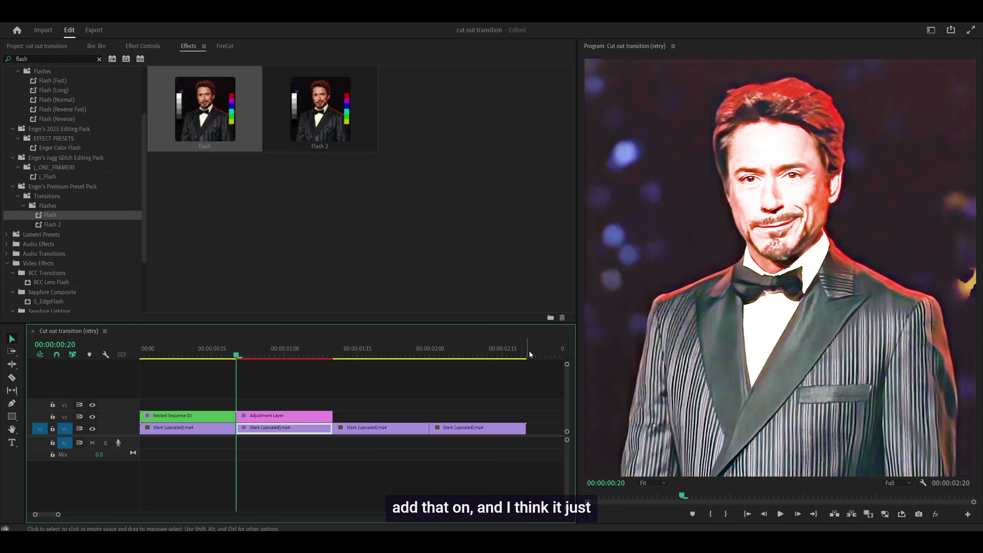
pyautogui.moveTo(237, 357); pyautogui.dragTo(255, 357)
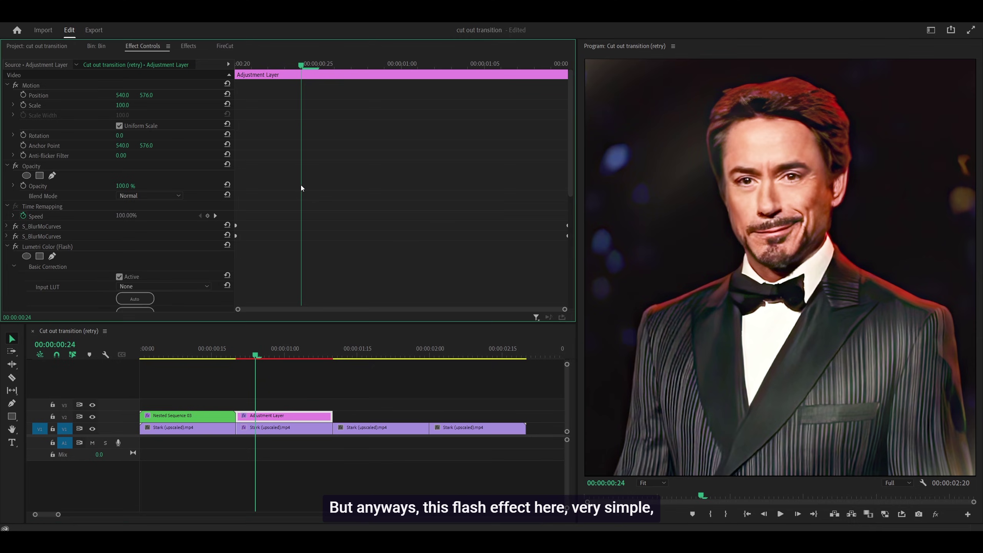
# Examine the Exposure keyframes of Lumetri Color (Flash) at the adjustment layer's first frame and at 00:00:01:00.
pyautogui.scroll(-4, 301, 188)
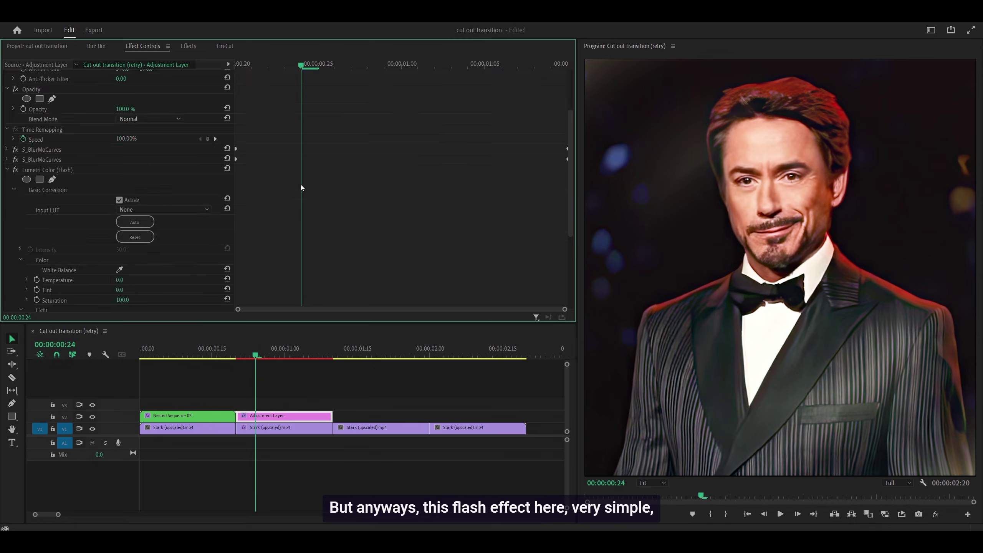
pyautogui.click(238, 63)
pyautogui.scroll(-2, 239, 189)
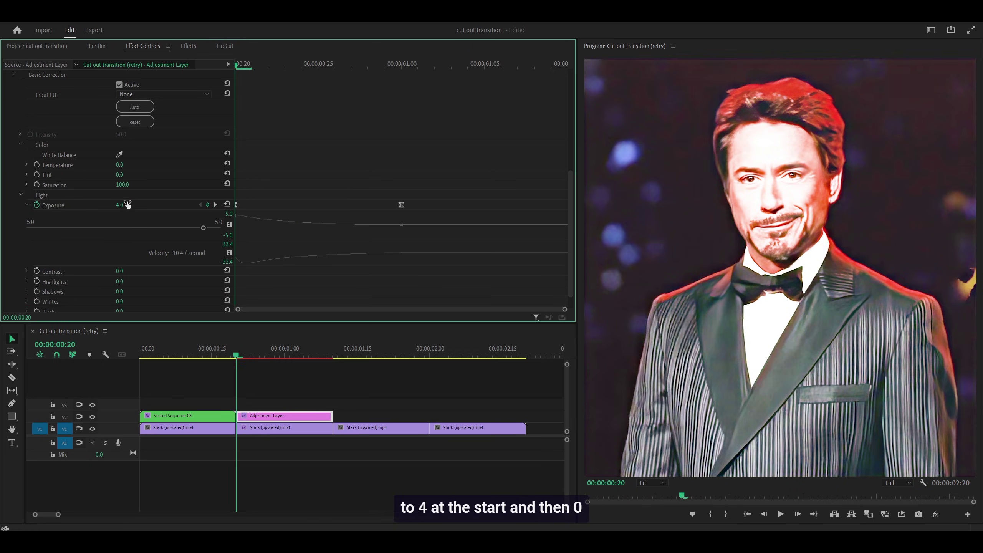
pyautogui.click(406, 63)
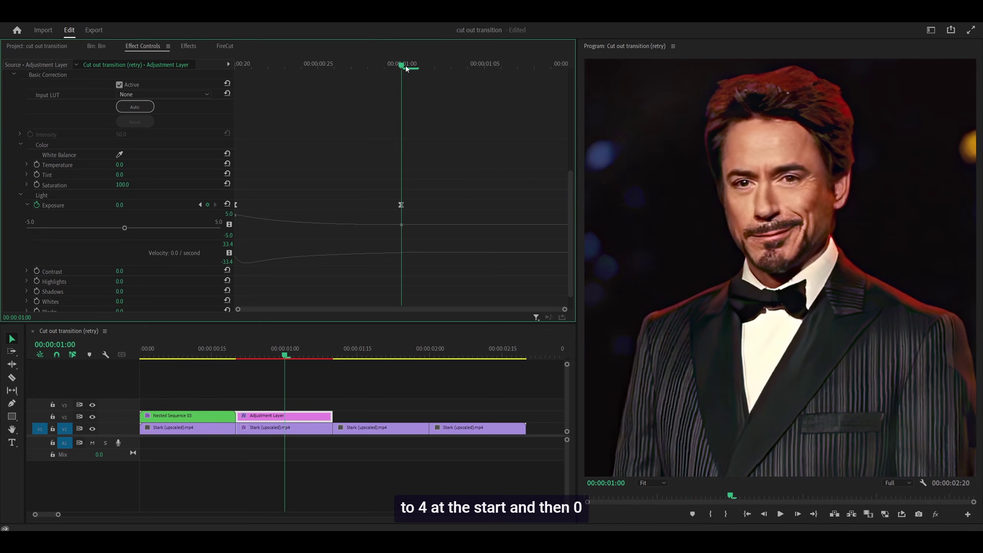
pyautogui.moveTo(278, 65); pyautogui.dragTo(372, 140)
# Duplicate the adjustment layer over the third and fourth clips and play the sequence from its start.
pyautogui.click(255, 417)
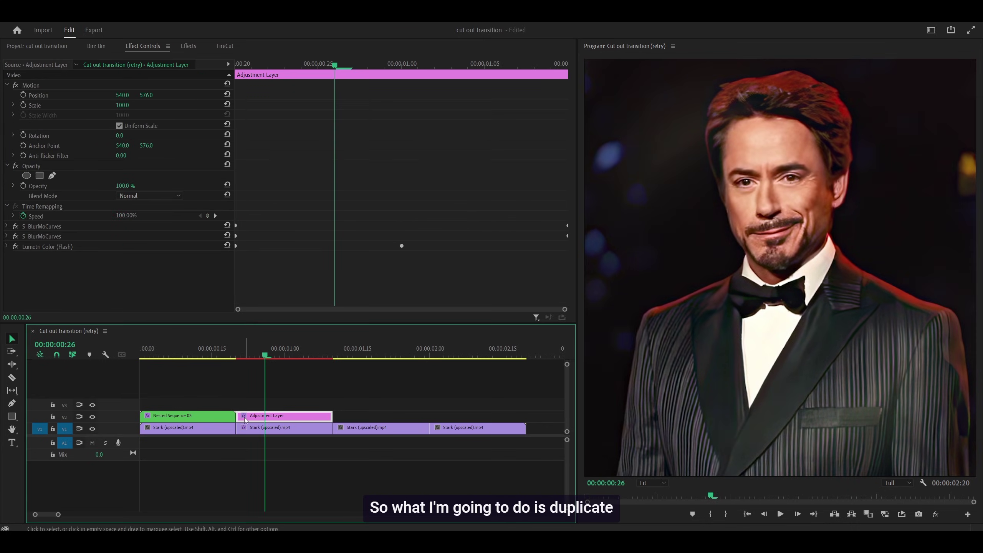
pyautogui.moveTo(245, 420); pyautogui.dragTo(444, 417)
pyautogui.click(235, 374)
pyautogui.press('Home')
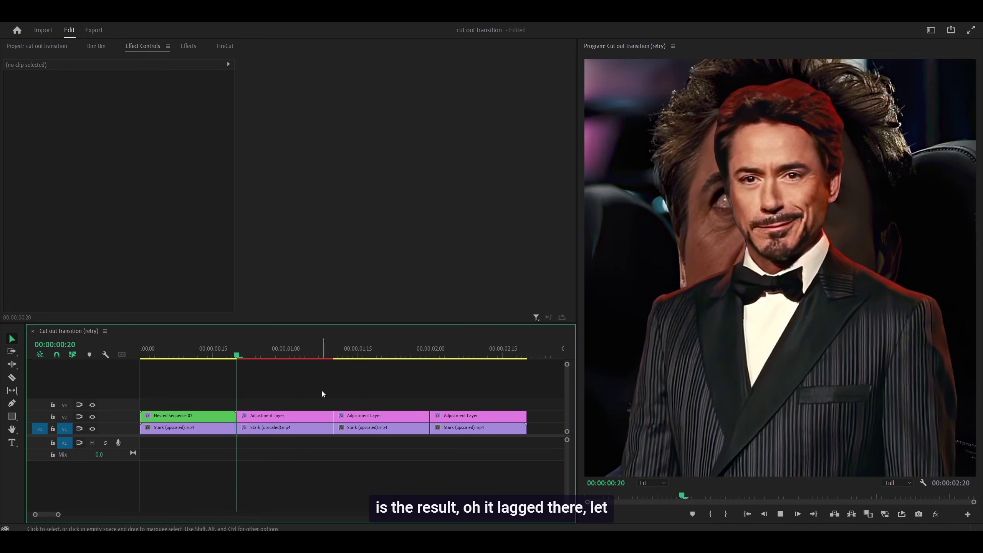
pyautogui.press('Home')
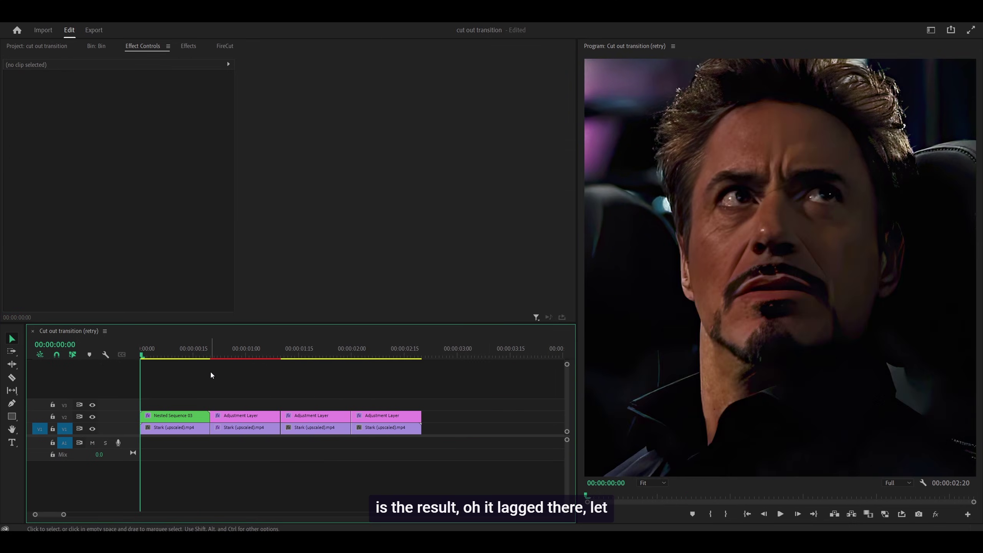